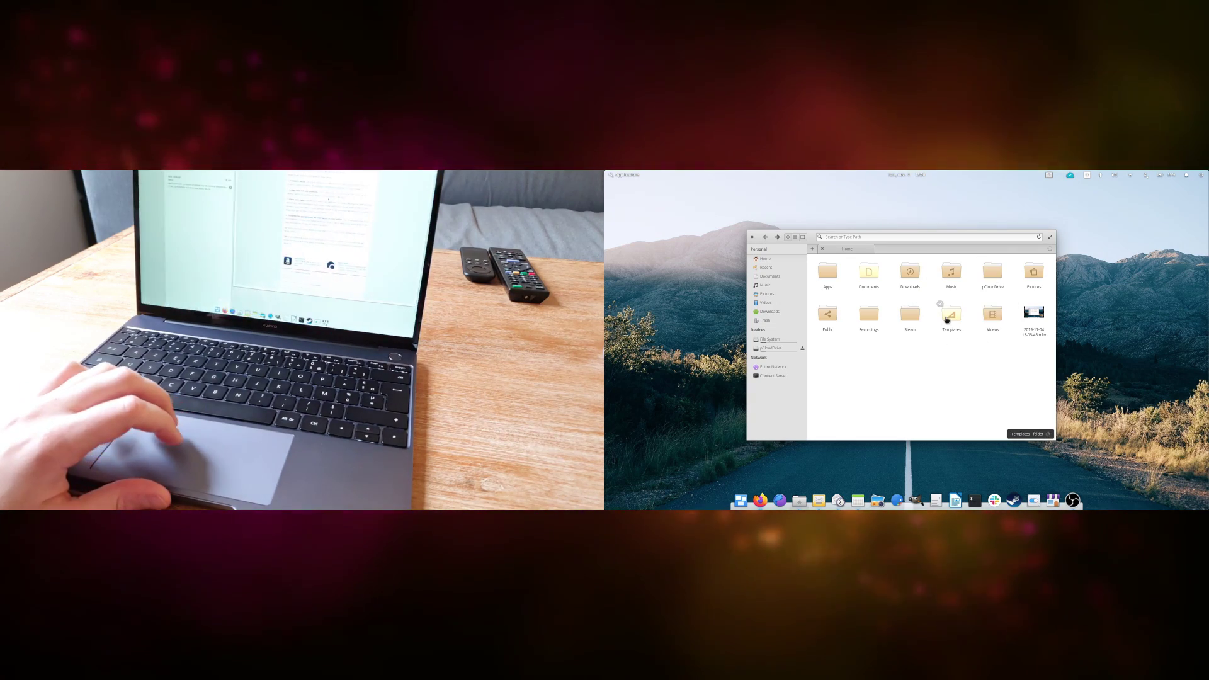
- Toggle the workspace overview, switch workspaces and back, and restore the tiled Files window
key(super+Down)
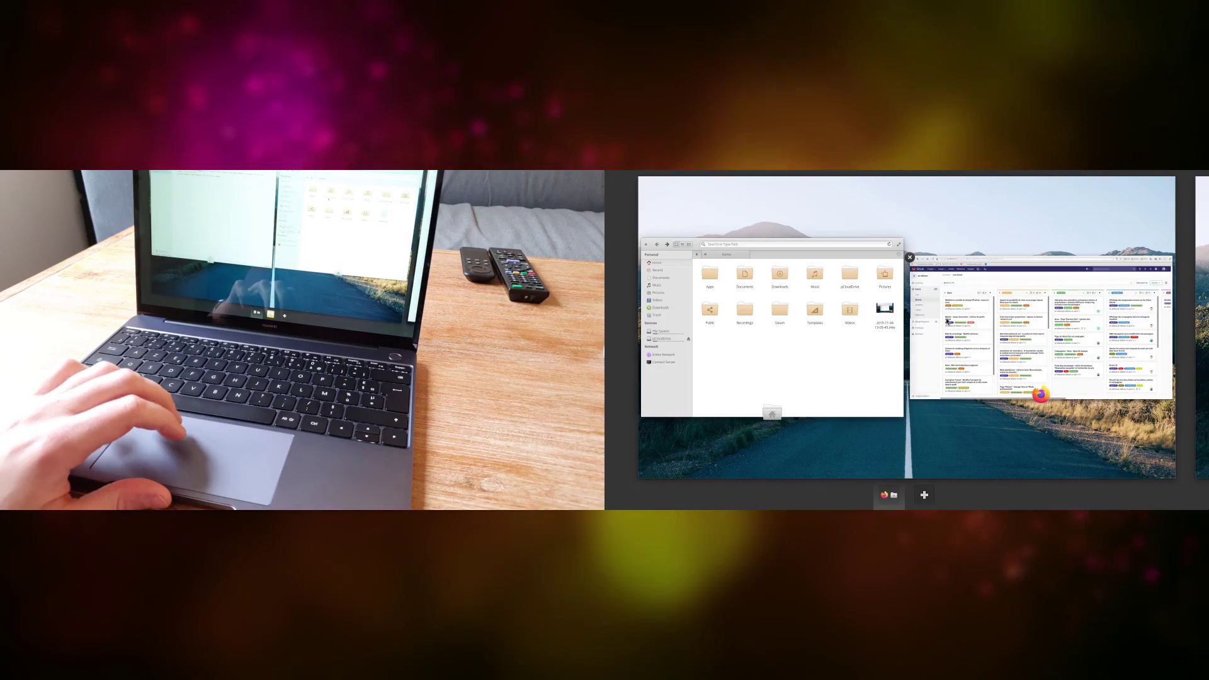
key(super+Down)
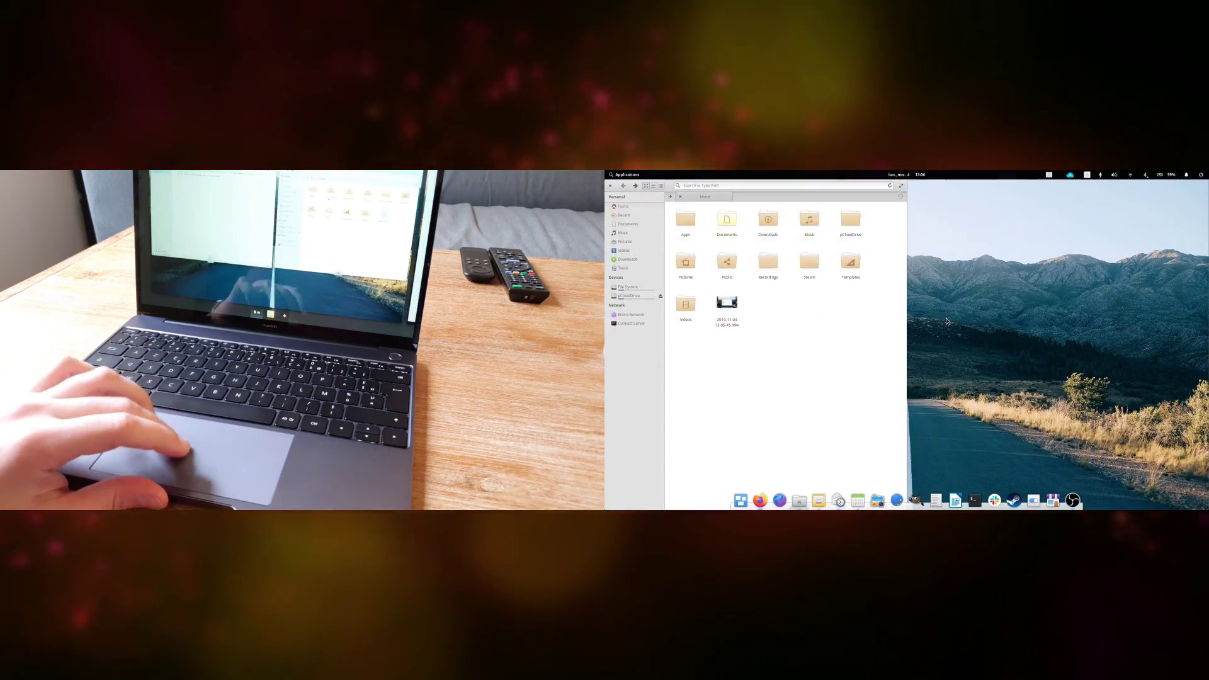
key(super+Right)
key(super+Left)
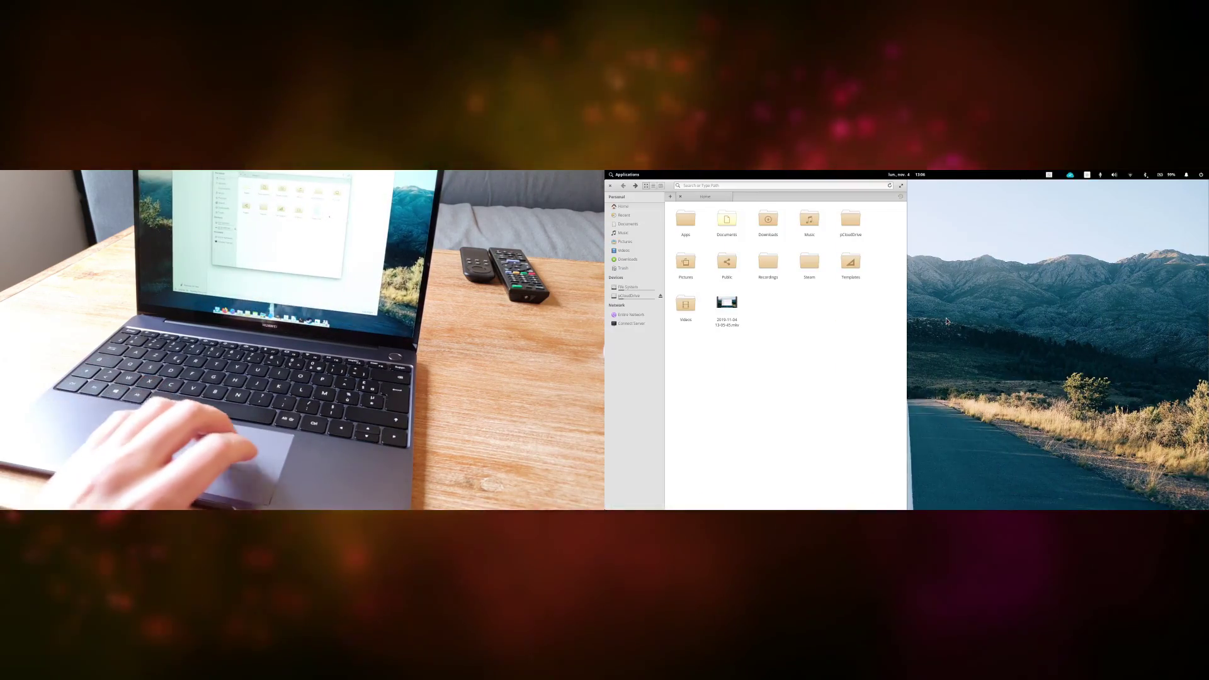
key(super+Down)
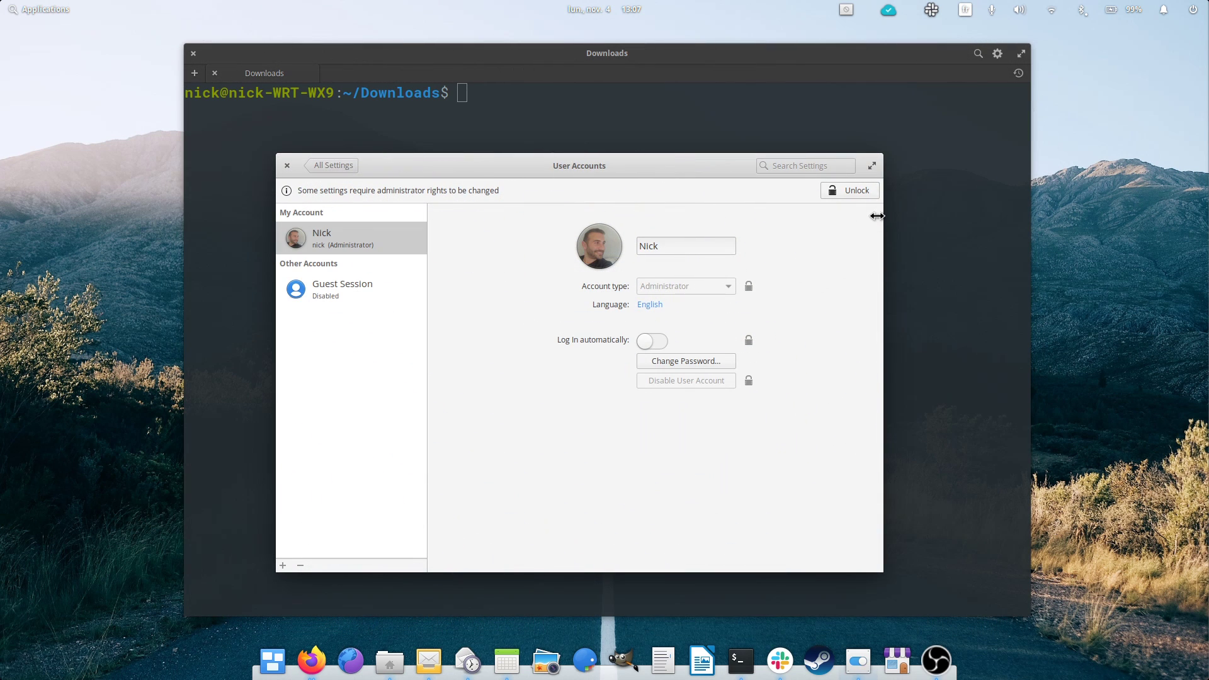
- Unlock User Accounts with the admin password, close it, and highlight the typed gpasswd command
click(862, 190)
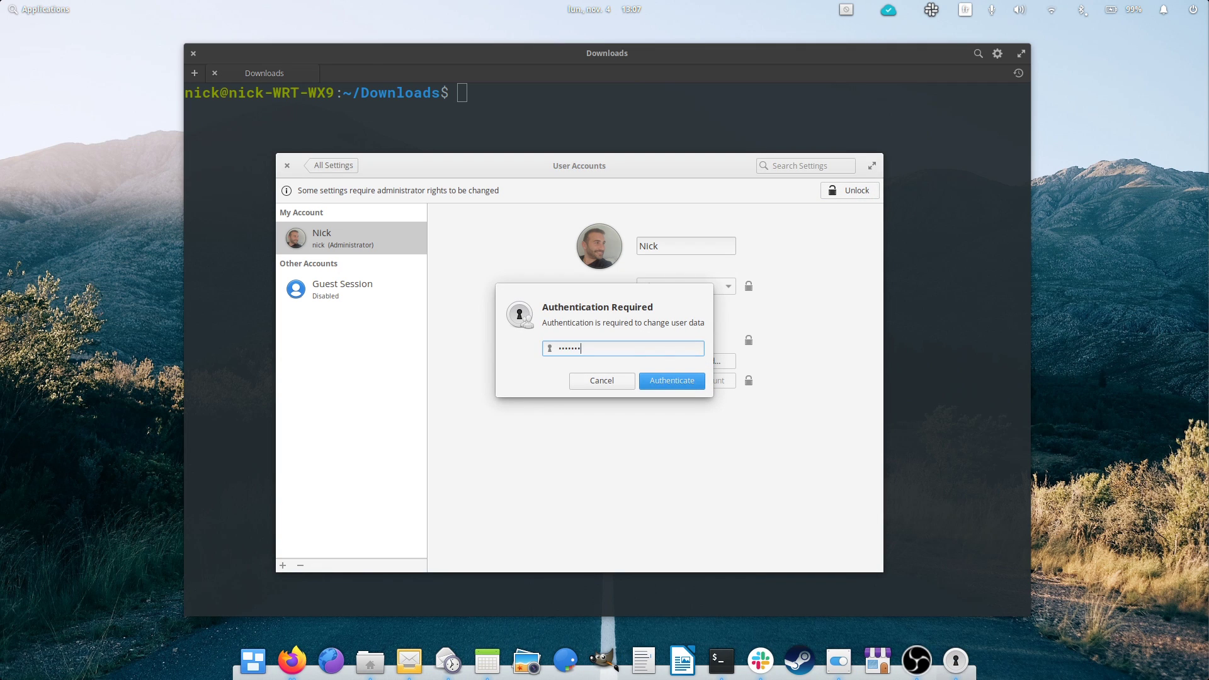
key(Return)
key(ctrl+q)
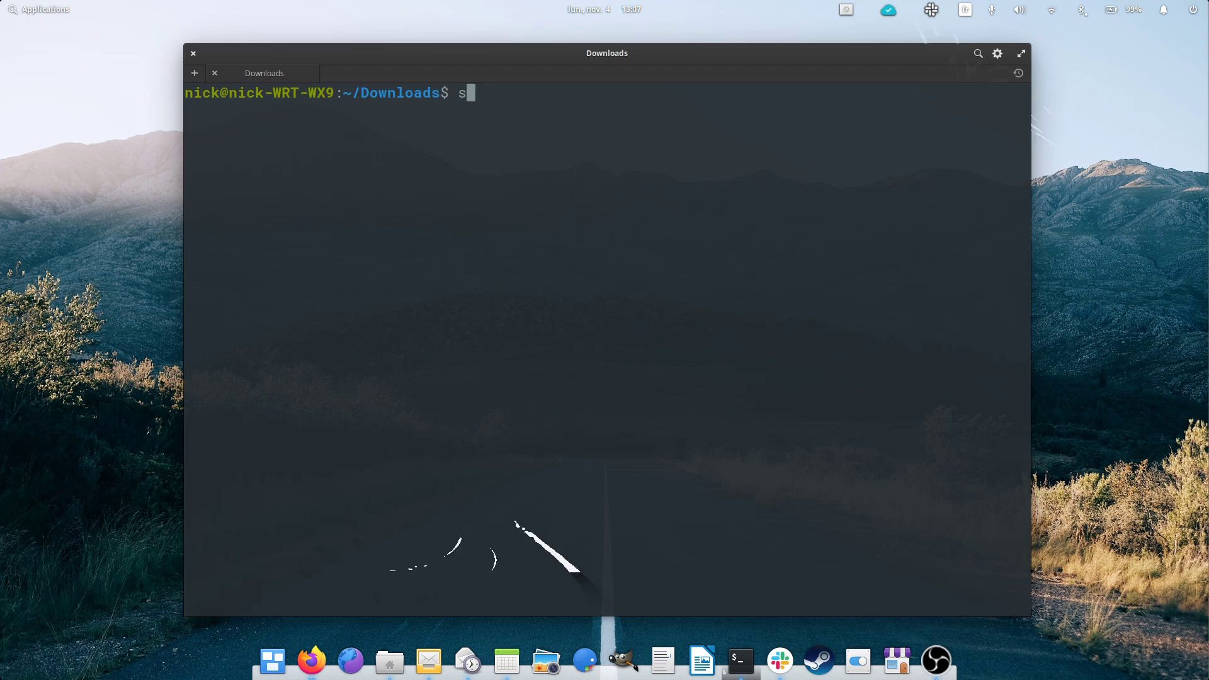
text(sudo gpassw)
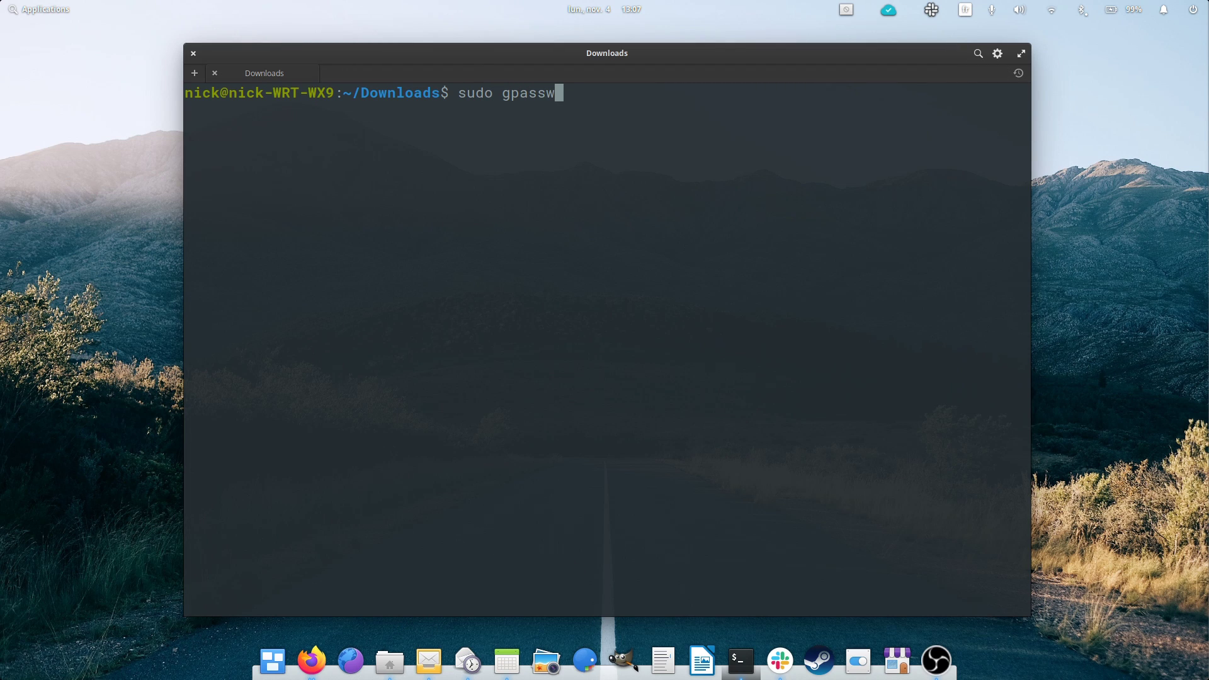
text(d)
text( -a $)
text(USER)
text( input)
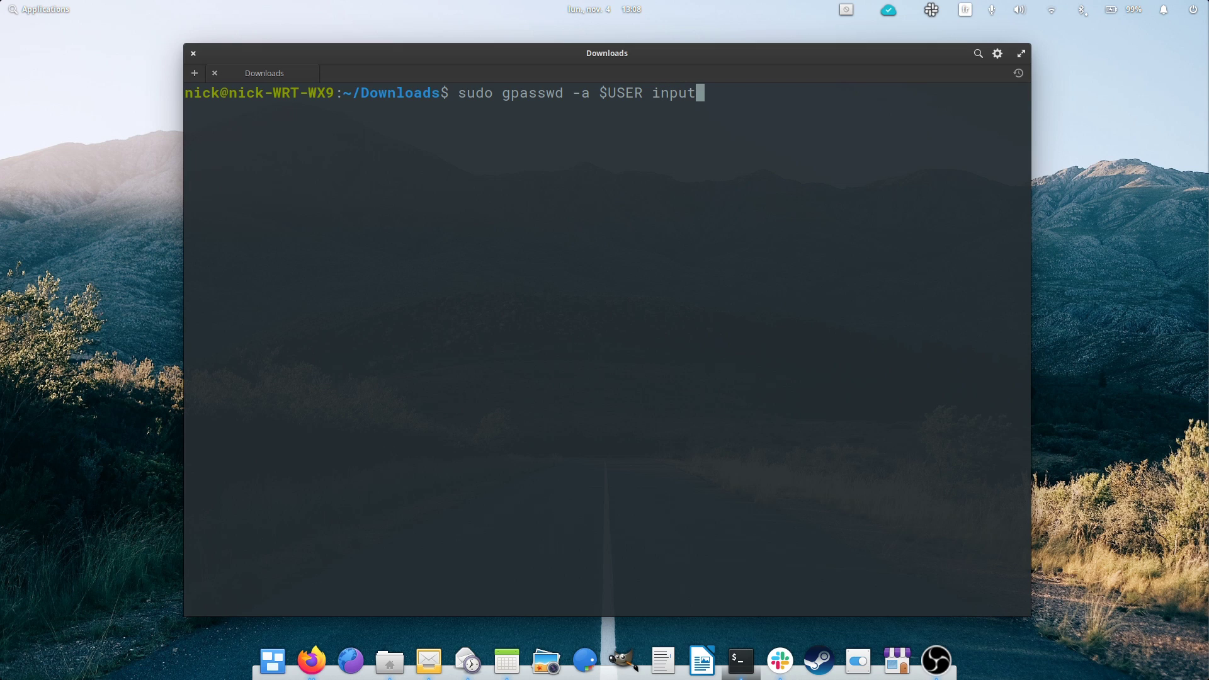
drag(747, 114, 752, 86)
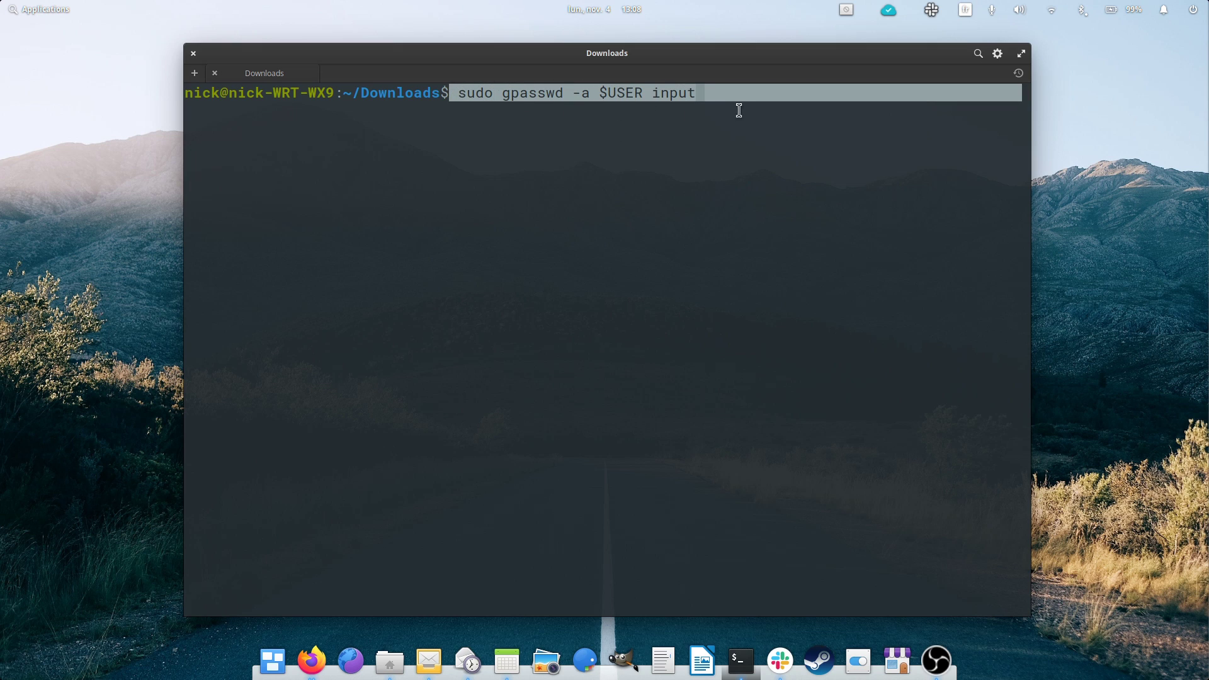
- Run the dependency install command, then download libinput-gestures-master.zip from GitHub
click(752, 86)
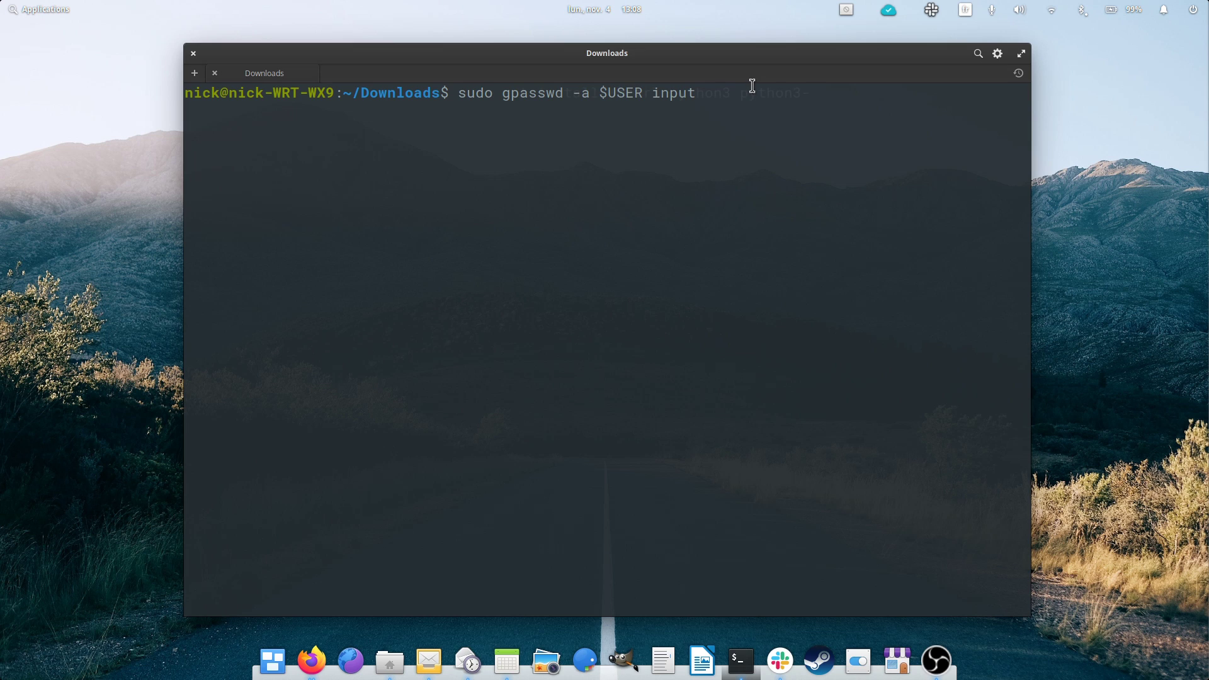
text(se)
text(tu)
text(ptools )
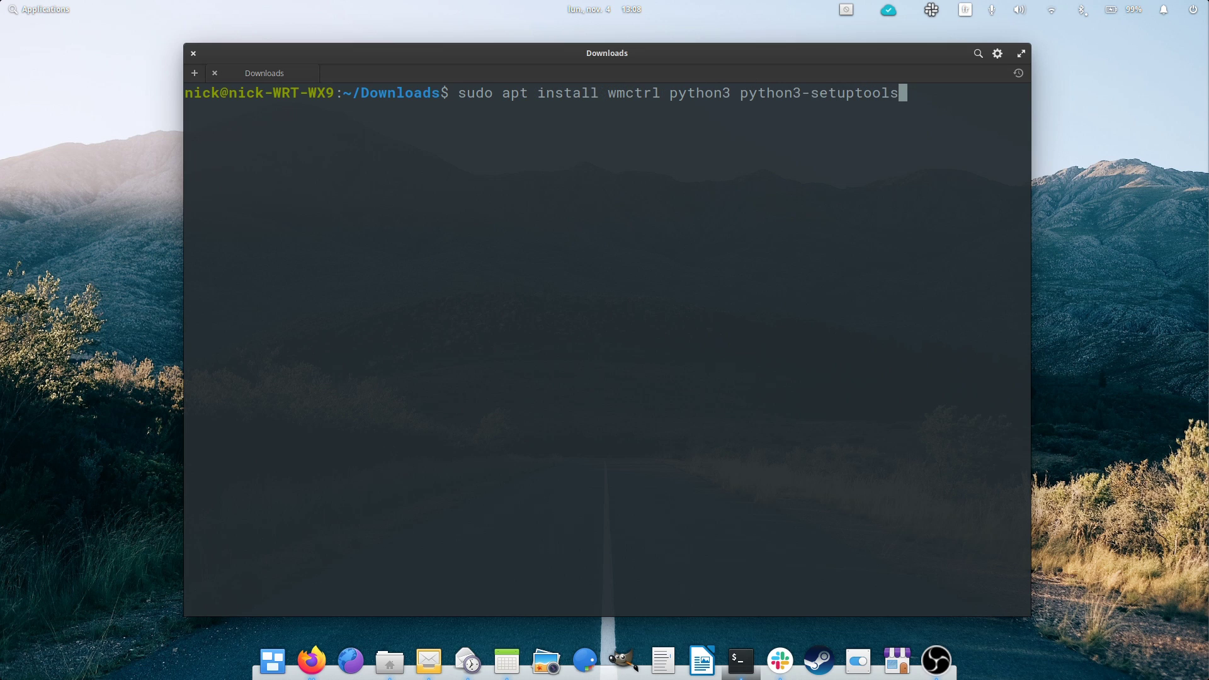
text(xdoto)
text(ol pytho)
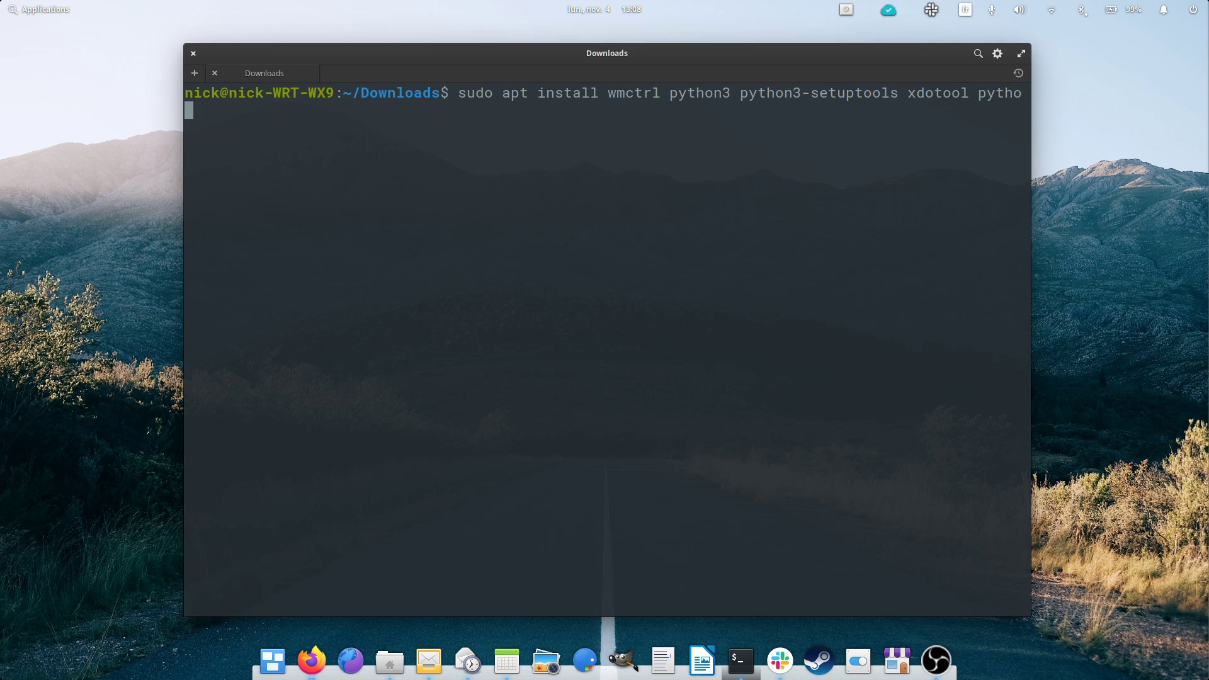
text(n3-g)
text(i libin)
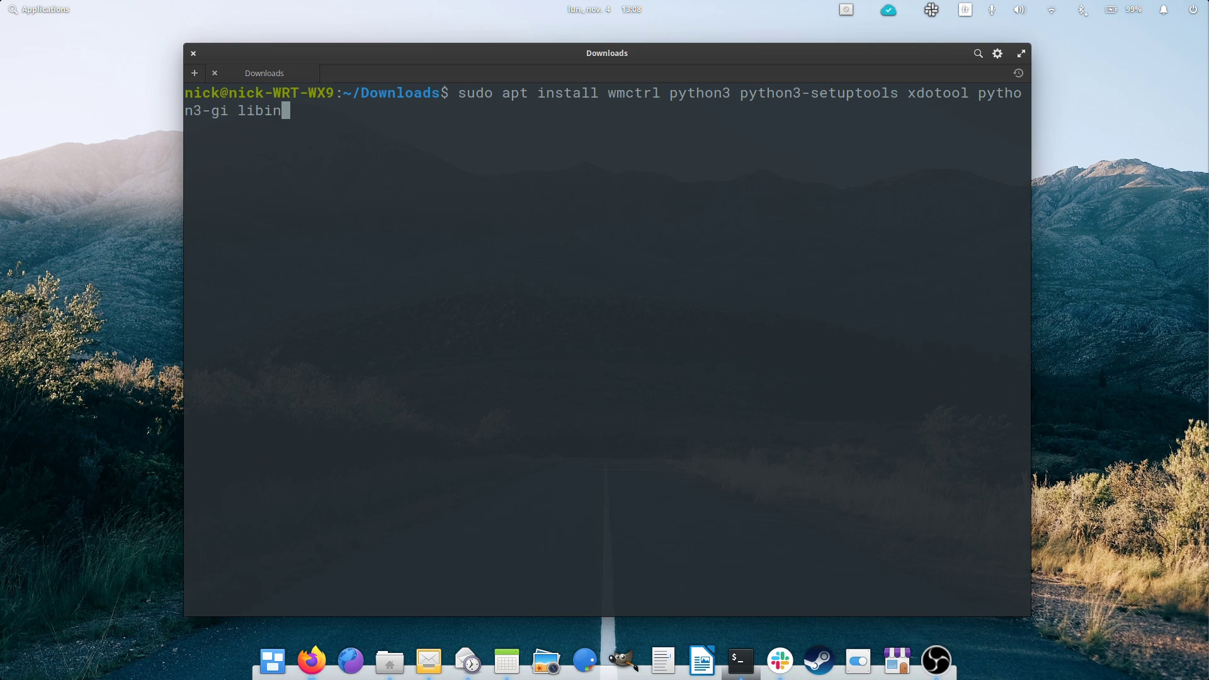
text(put-)
text(tools )
text(python-)
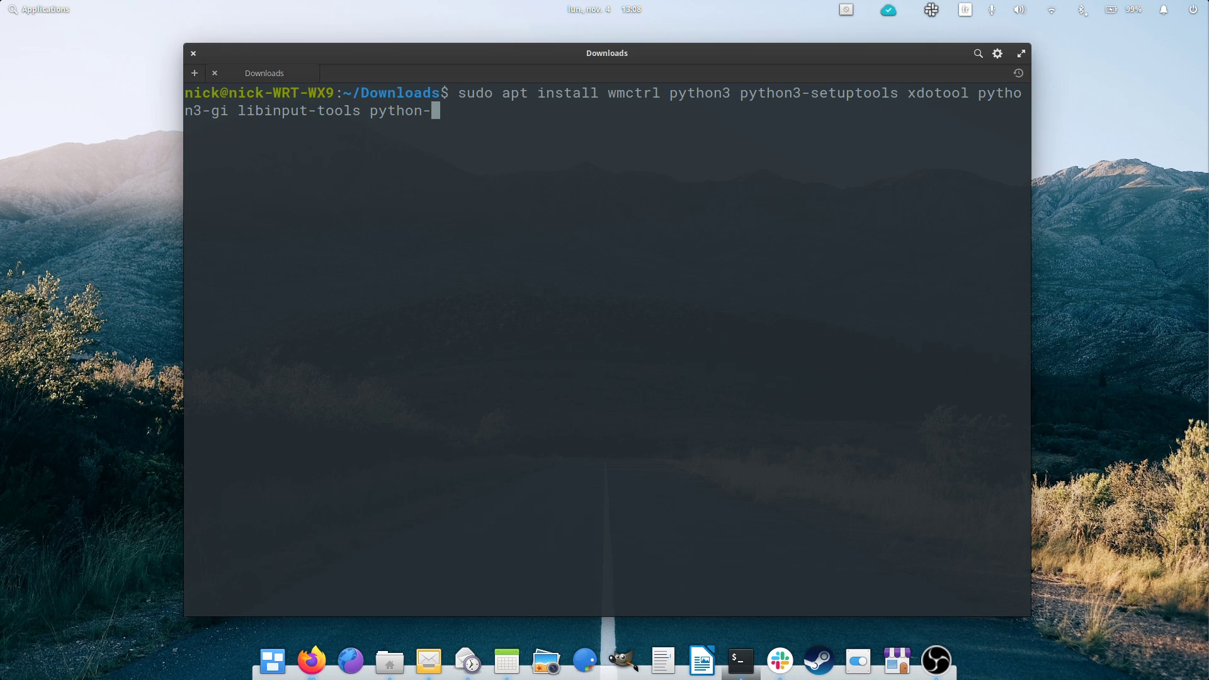
text(gobject)
key(Return)
text(**)
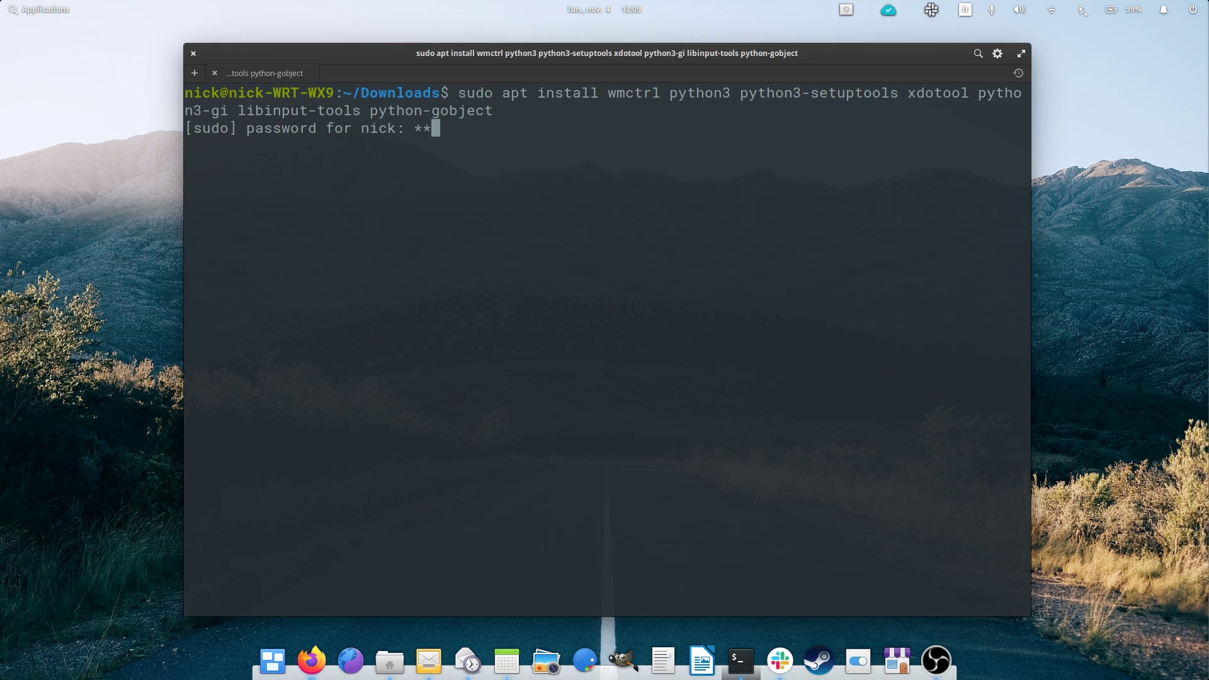
text(****)
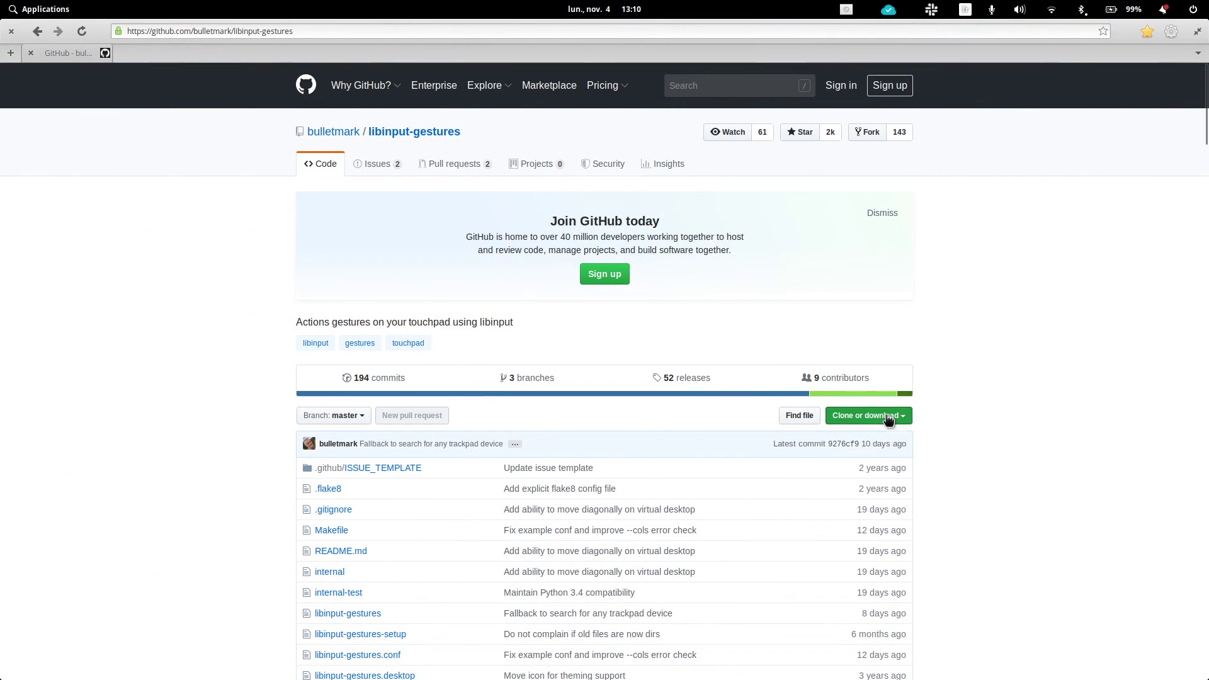
click(888, 416)
click(805, 519)
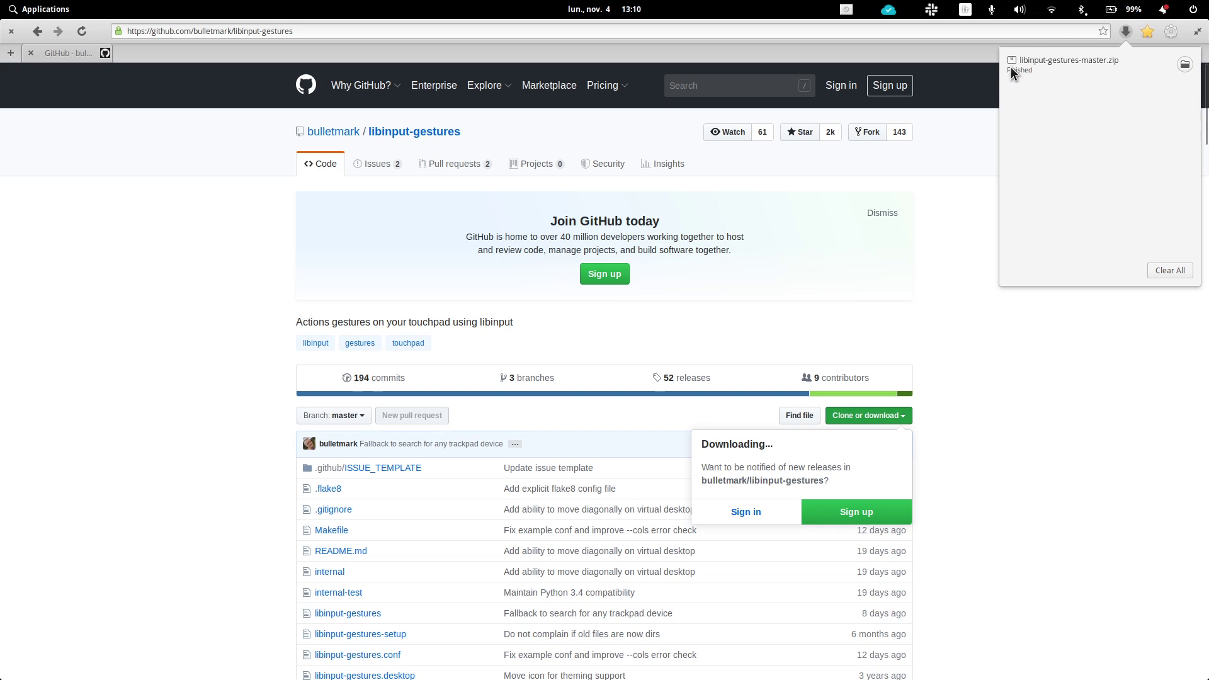
text(cd Dow)
- Change into Downloads/libinput-gestures-master using Tab completion
key(Tab)
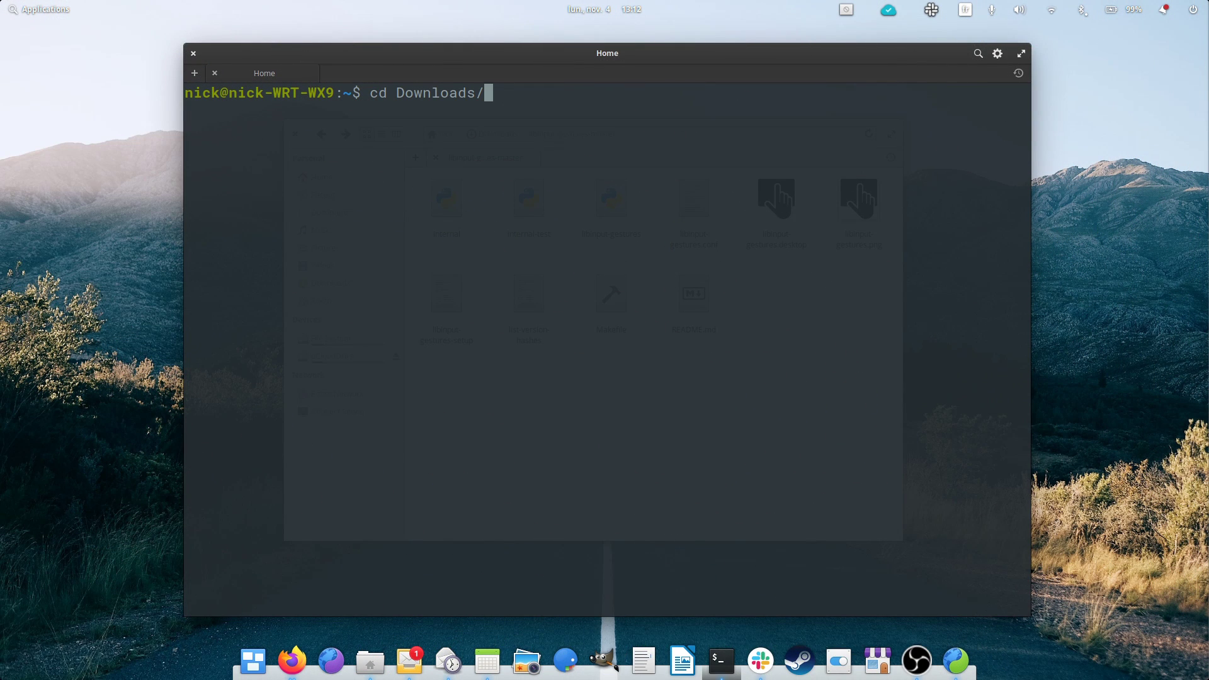
text(lib)
key(Tab)
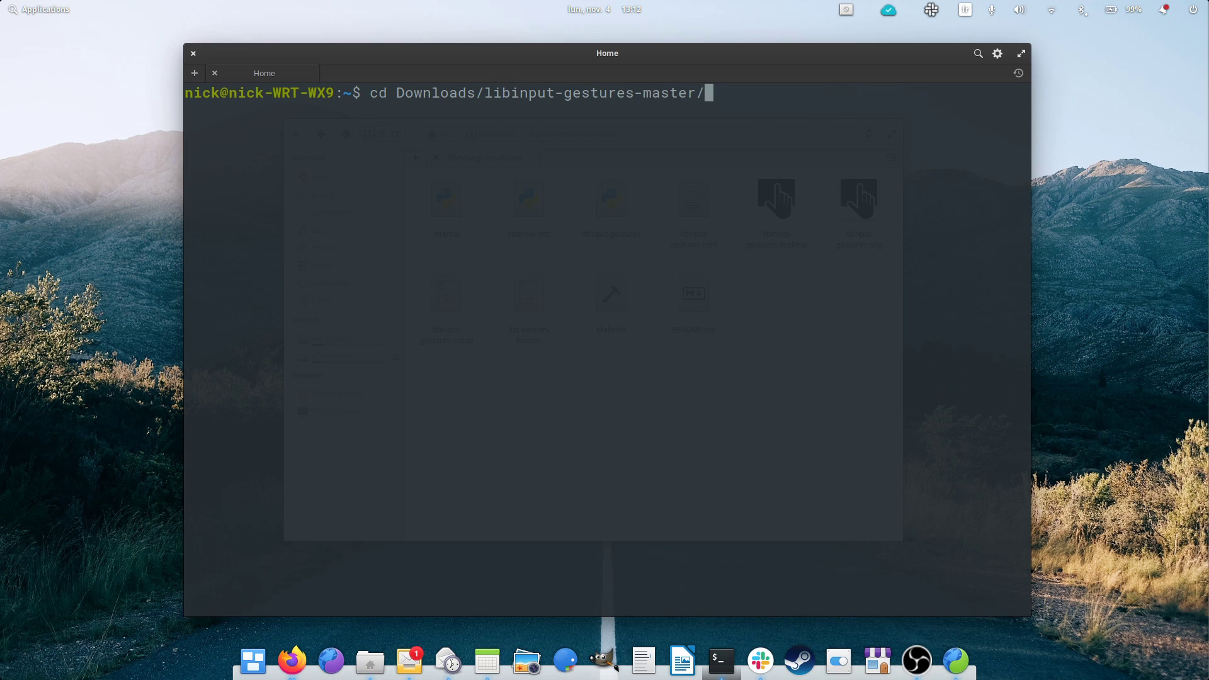
key(Return)
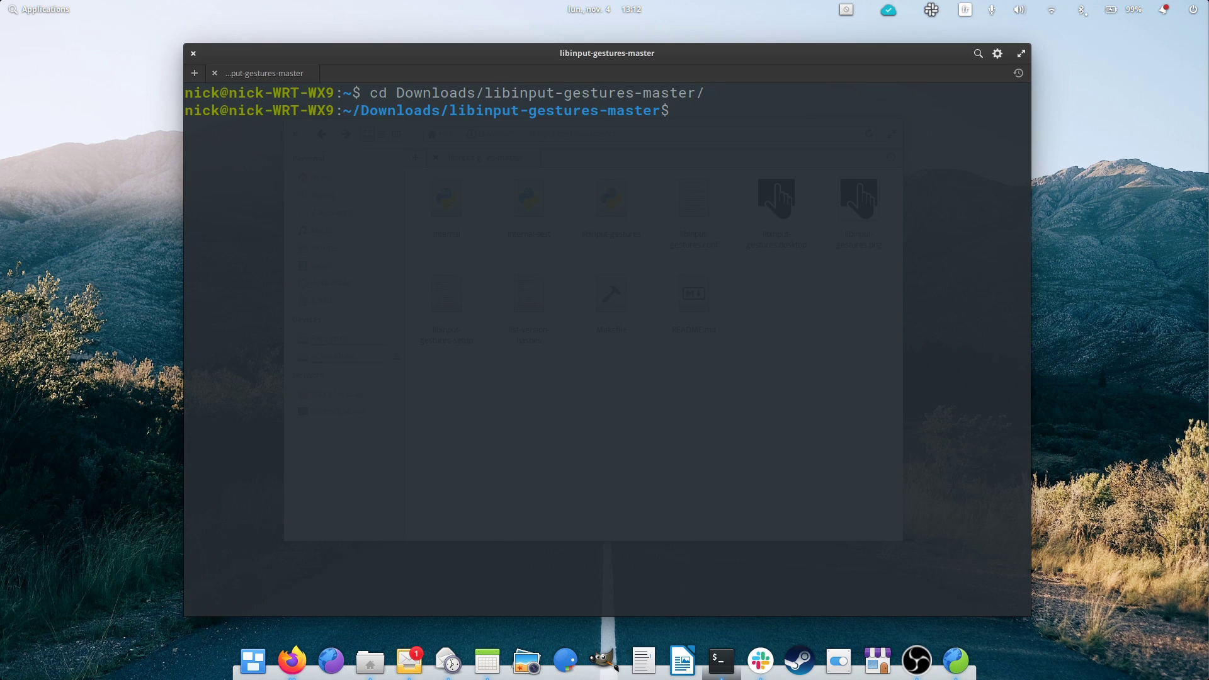
text( sudo ma)
text(ke install)
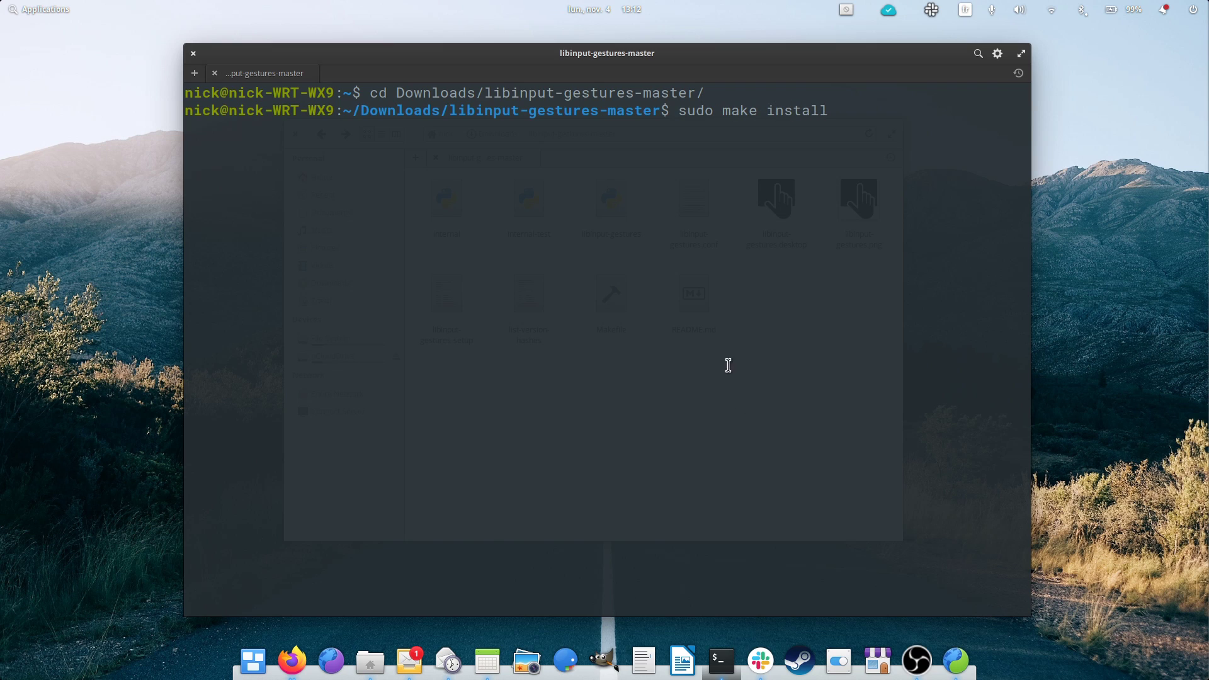
- Point out the install command, then run libinput-gestures-setup autostart and start
drag(678, 110, 836, 110)
click(861, 110)
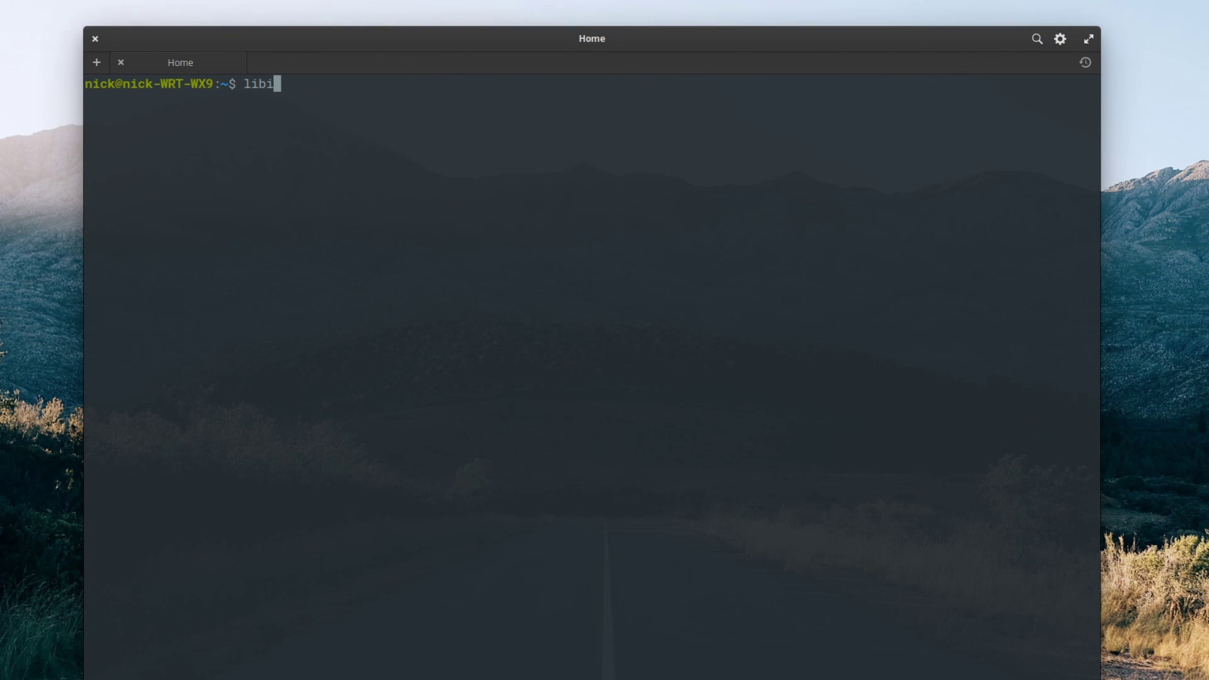
text(t)
text(ut)
text(gestures-s)
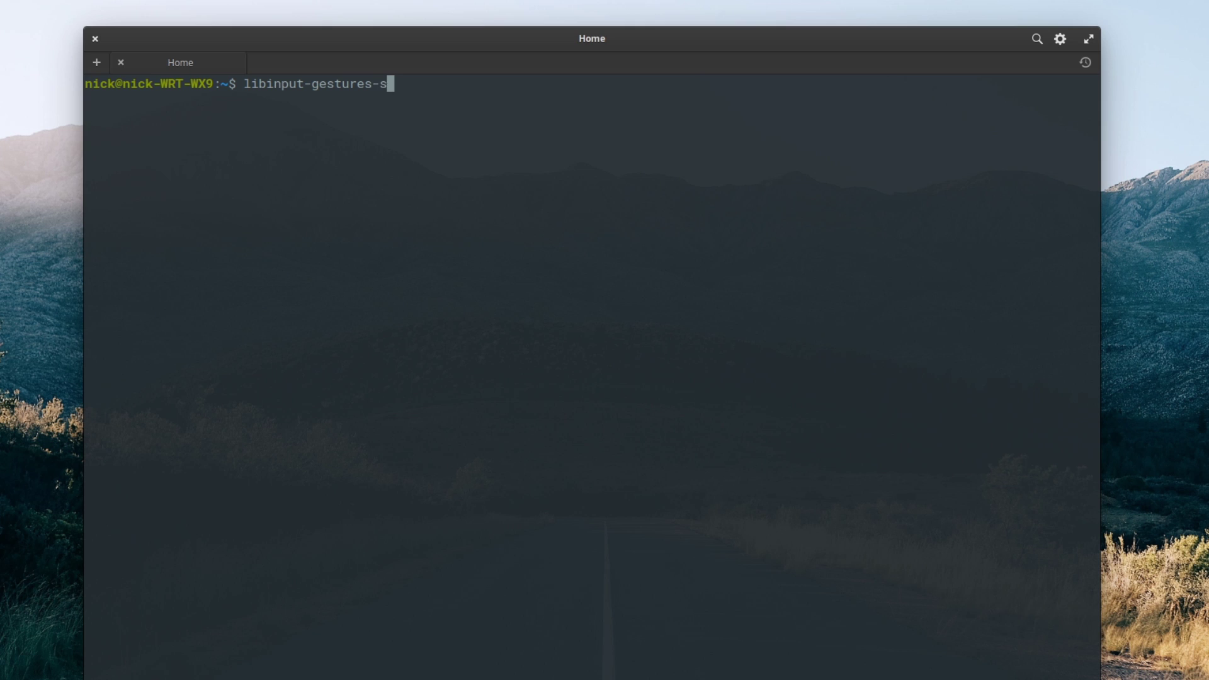
text(etup autost)
text(art)
key(Return)
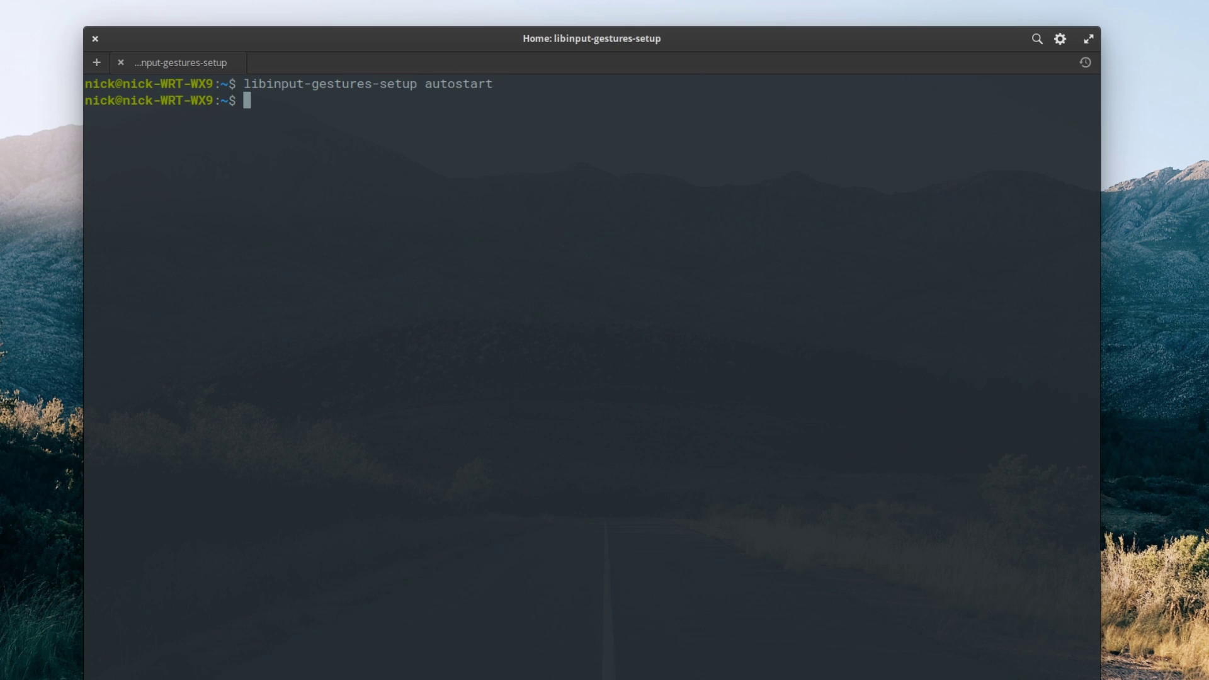
key(Up)
key(BackSpace)
key(BackSpace)
key(BackSpace)
key(BackSpace)
key(BackSpace)
key(BackSpace)
key(BackSpace)
key(BackSpace)
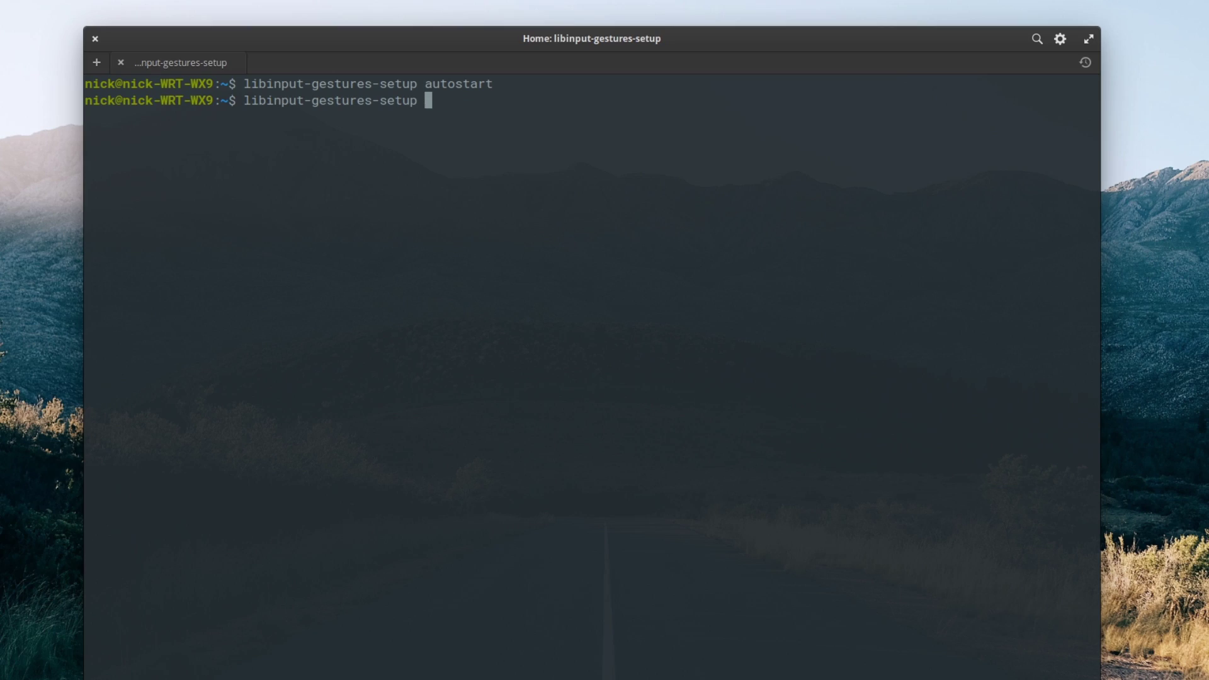
text(art)
key(Return)
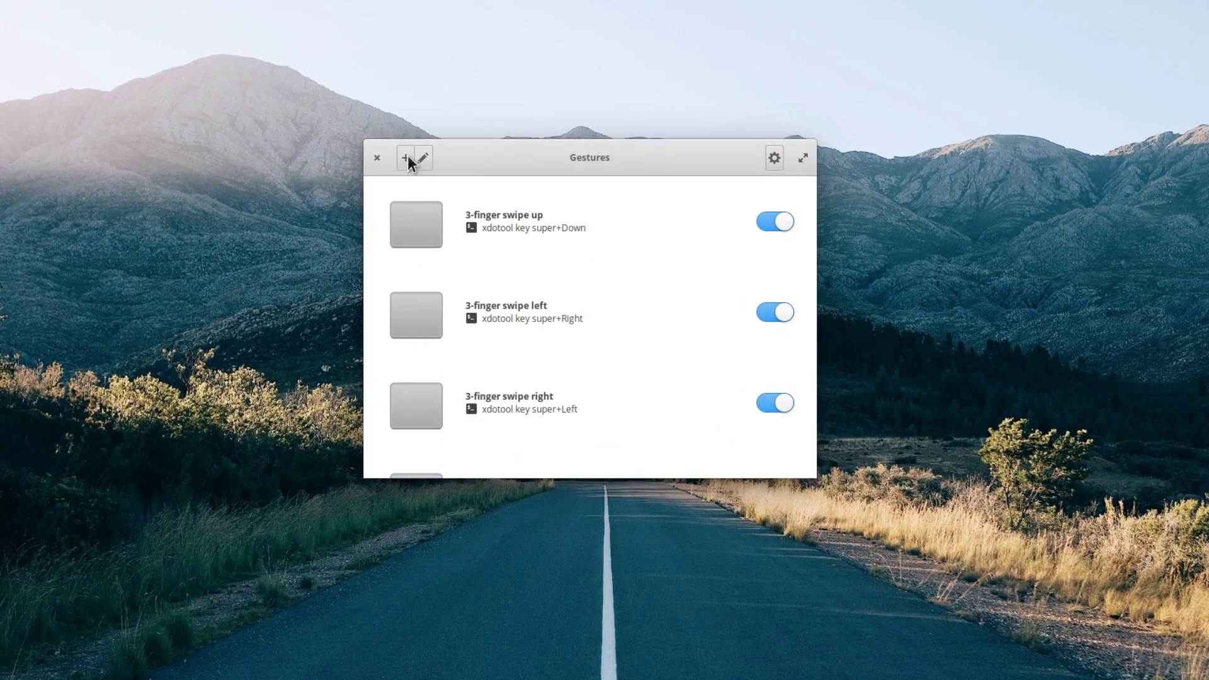
- Preview the Gestures add form, toggling the type between Swipe and Pinch
click(407, 157)
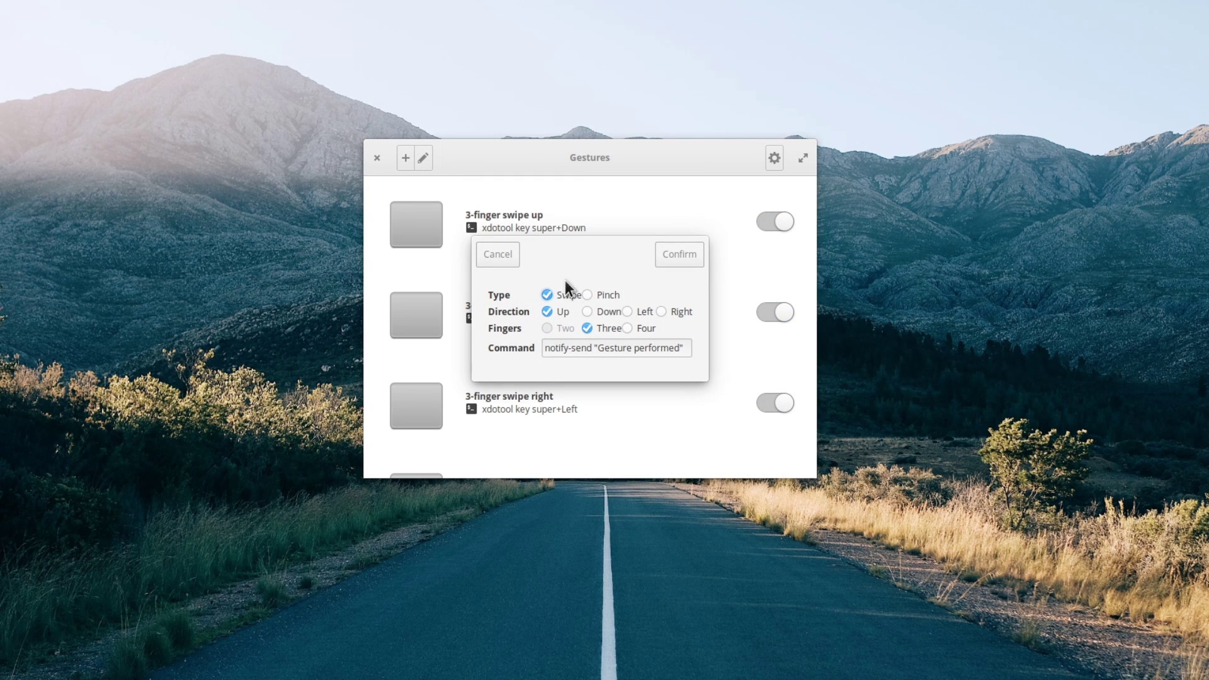
click(589, 295)
click(548, 294)
click(593, 295)
click(547, 294)
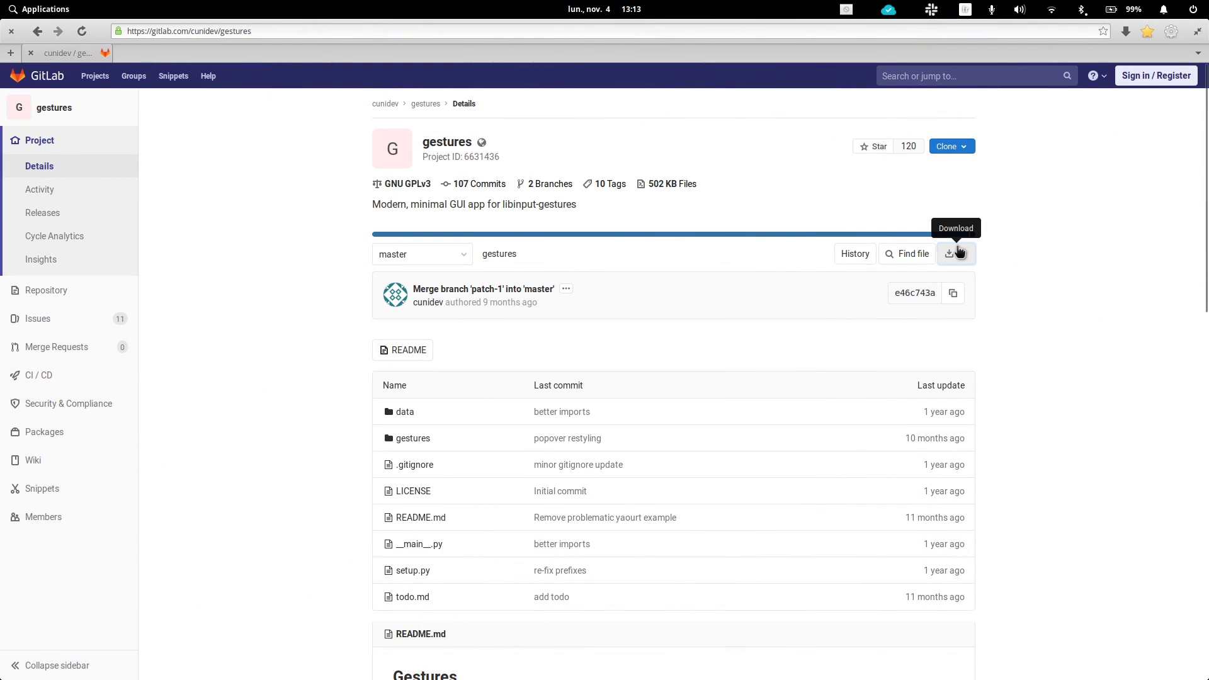
- Download gestures-master.zip from GitLab and reveal it in the Downloads folder
click(958, 253)
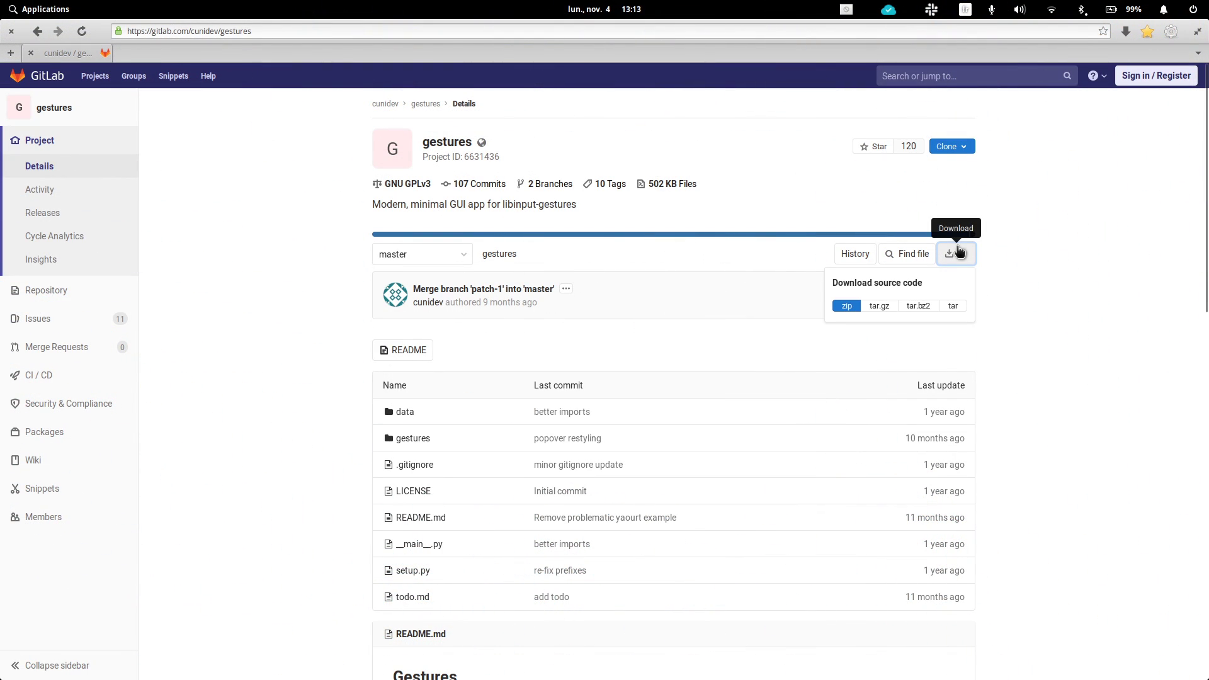
click(846, 305)
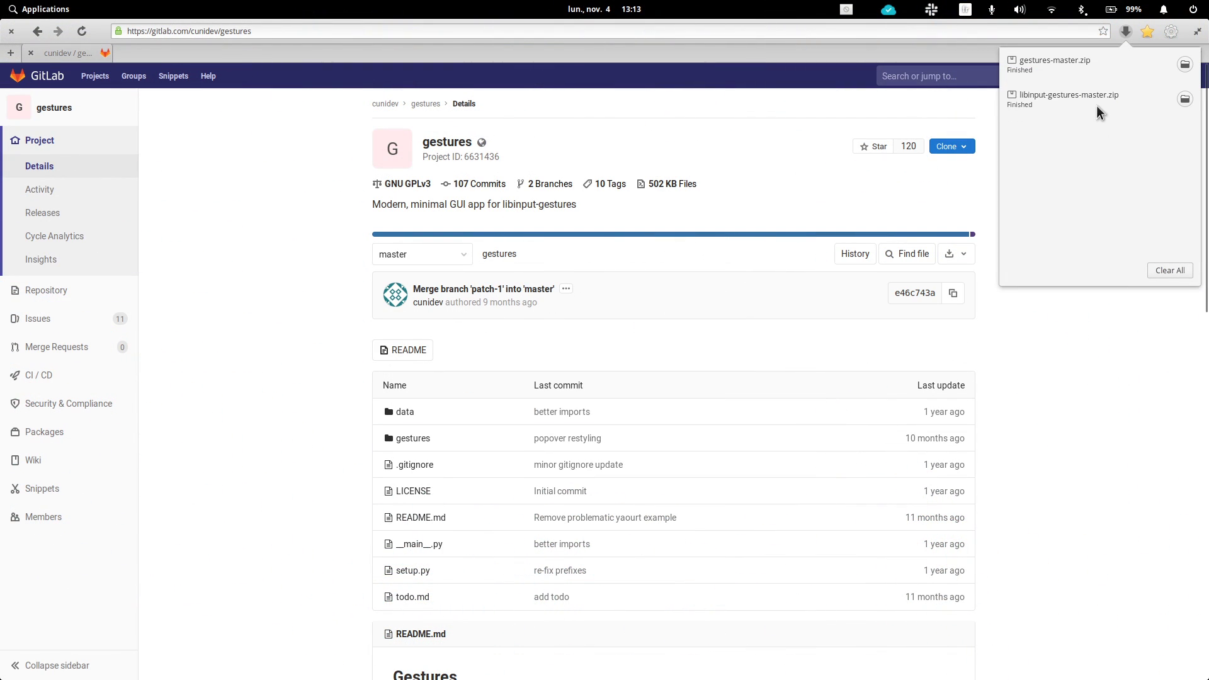
click(1183, 64)
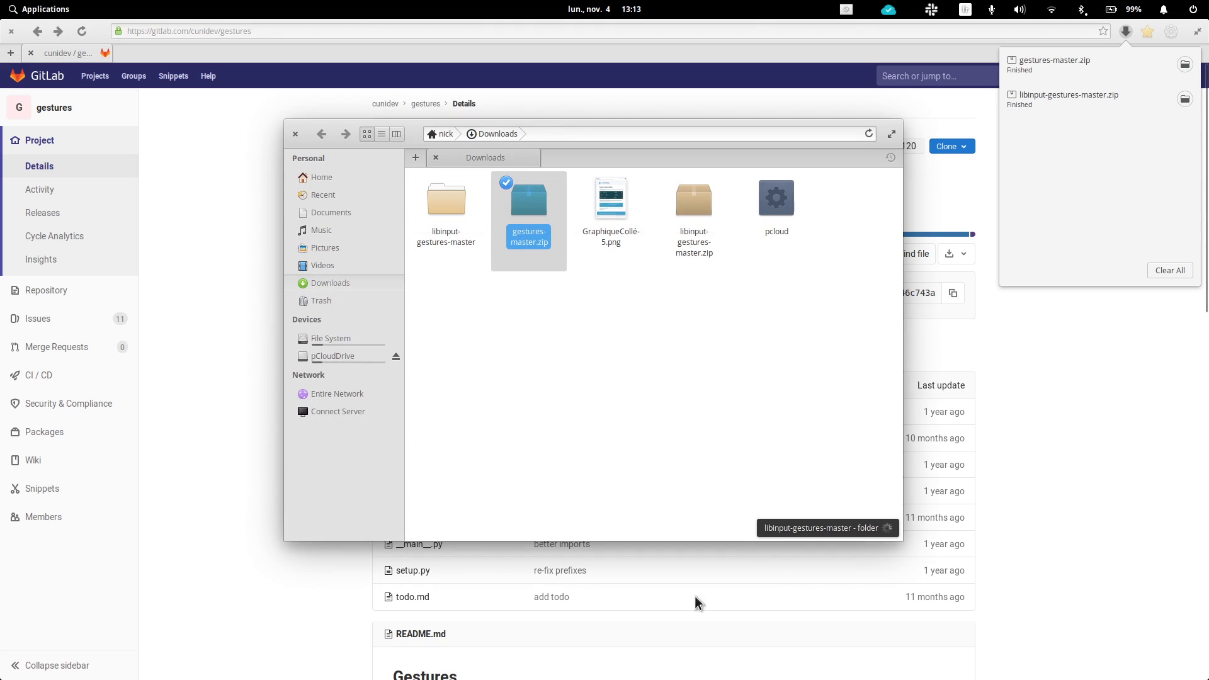
click(956, 662)
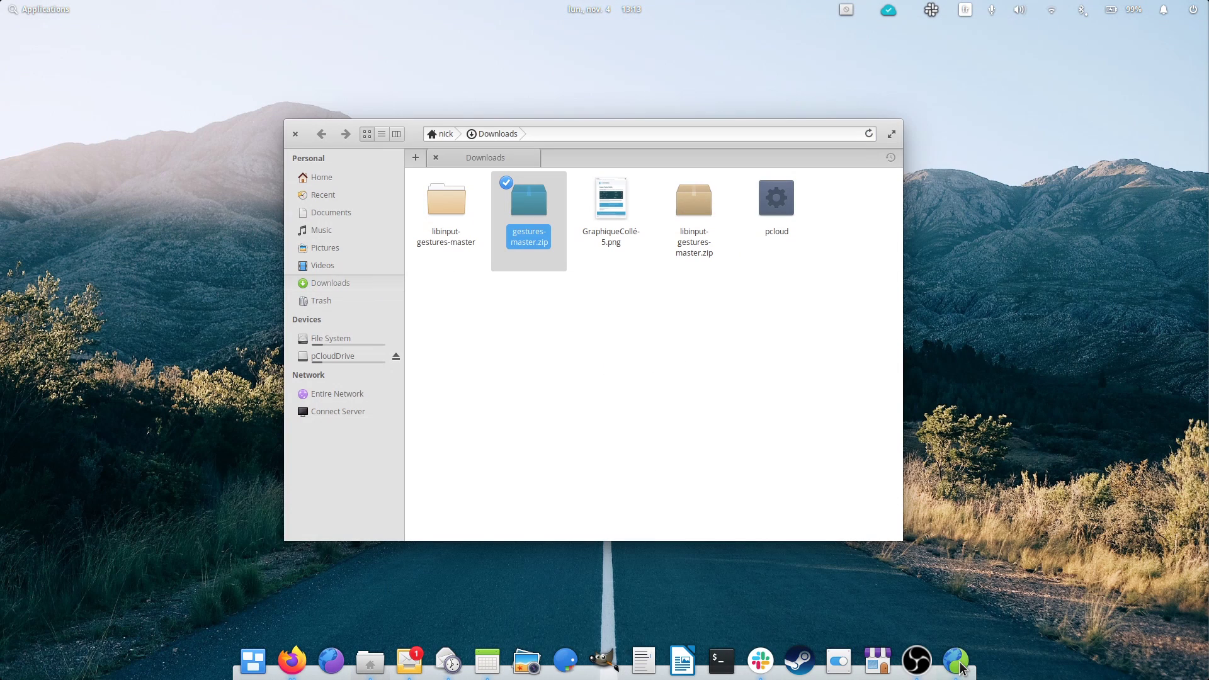
text(cd Do)
- Change into Downloads/gestures-master using Tab completion
key(Tab)
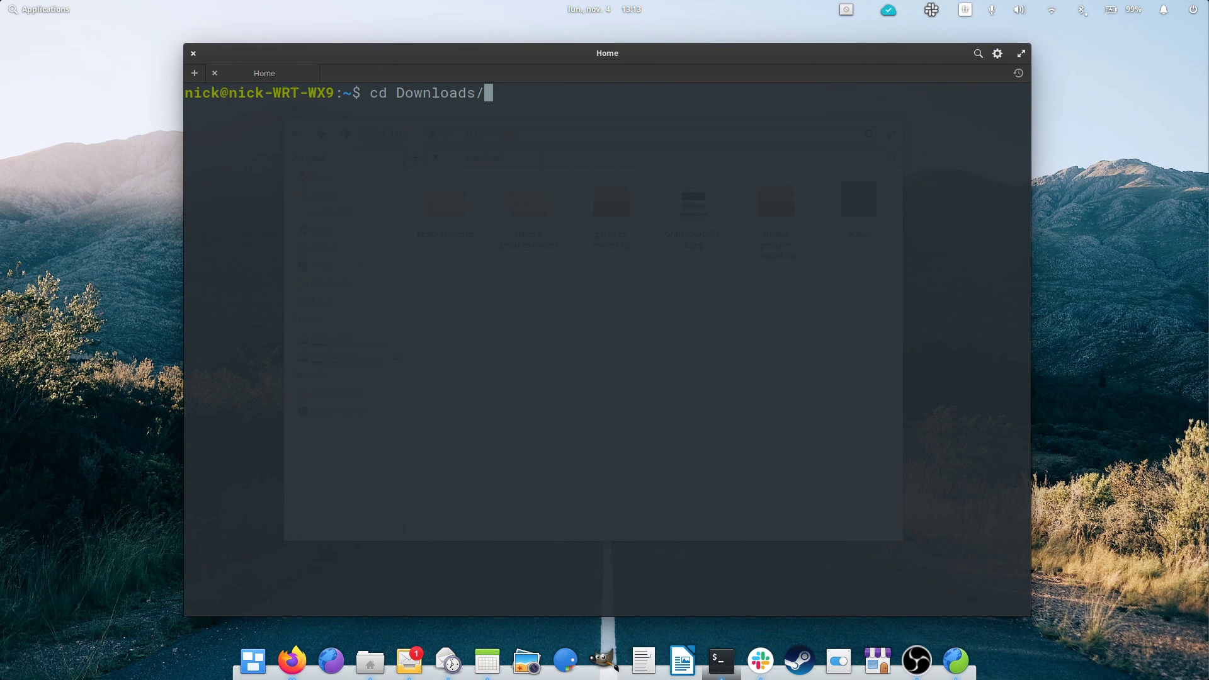
text(ge)
key(Tab)
key(Return)
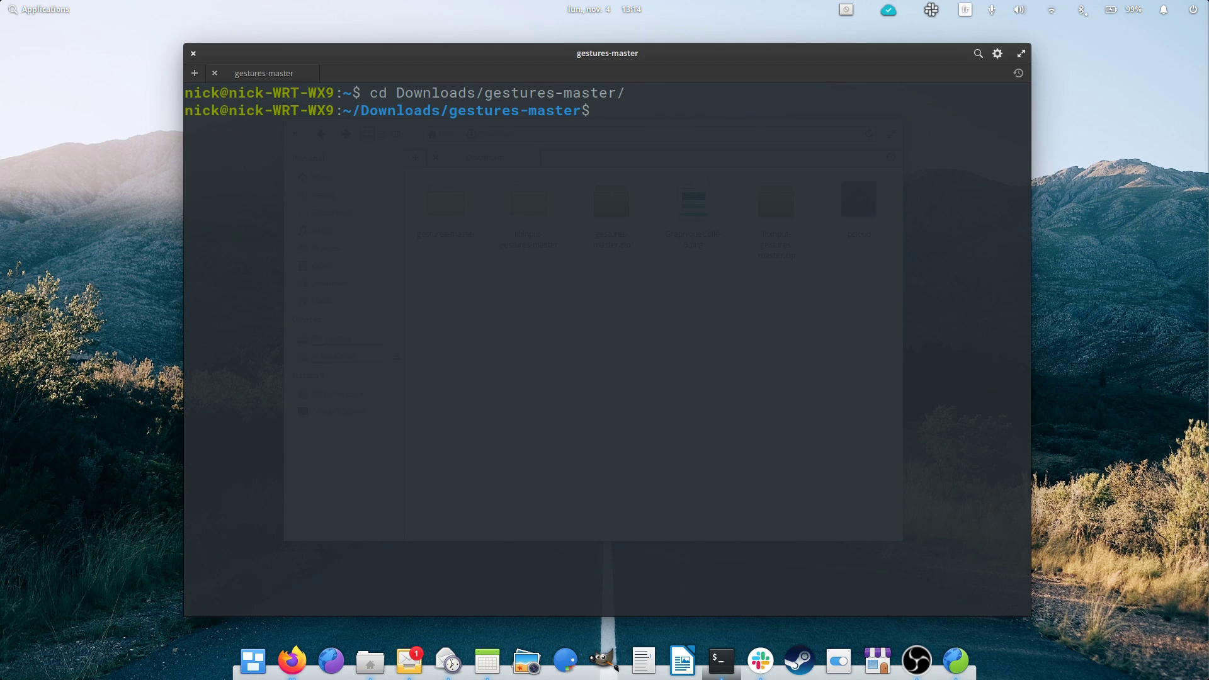
text(sudo py)
text(thon3)
text( setup.py)
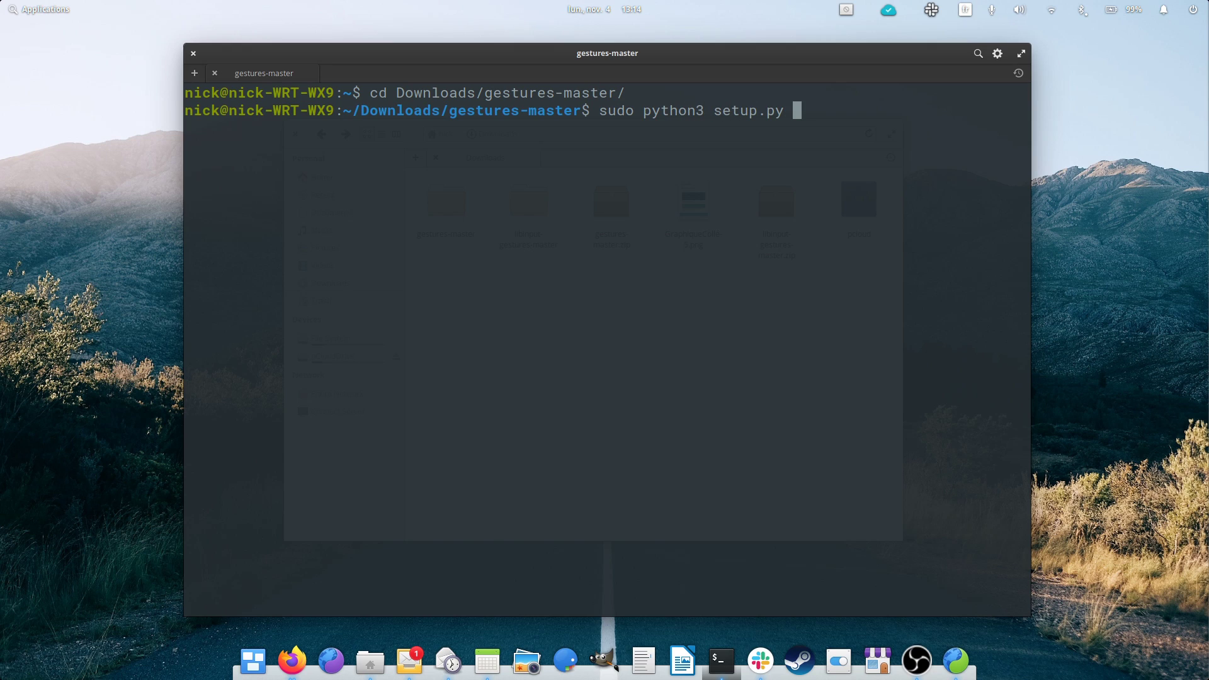
text( install)
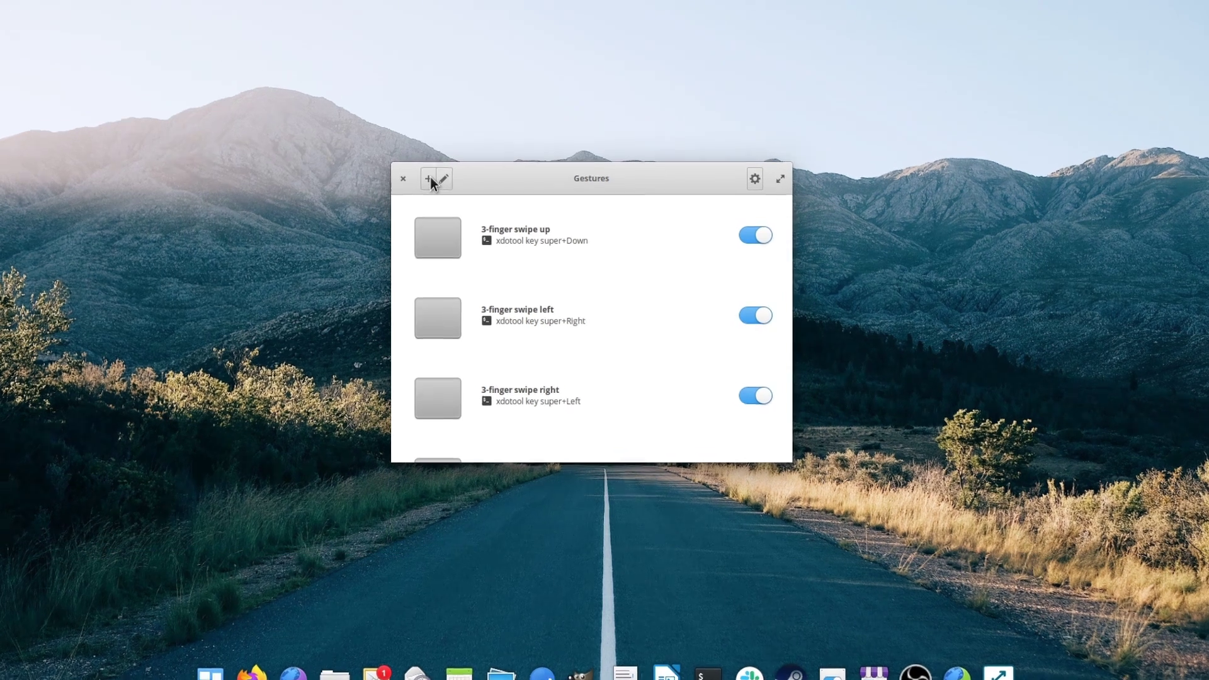
- Add a new gesture set to Swipe, direction Up, with three fingers
click(440, 189)
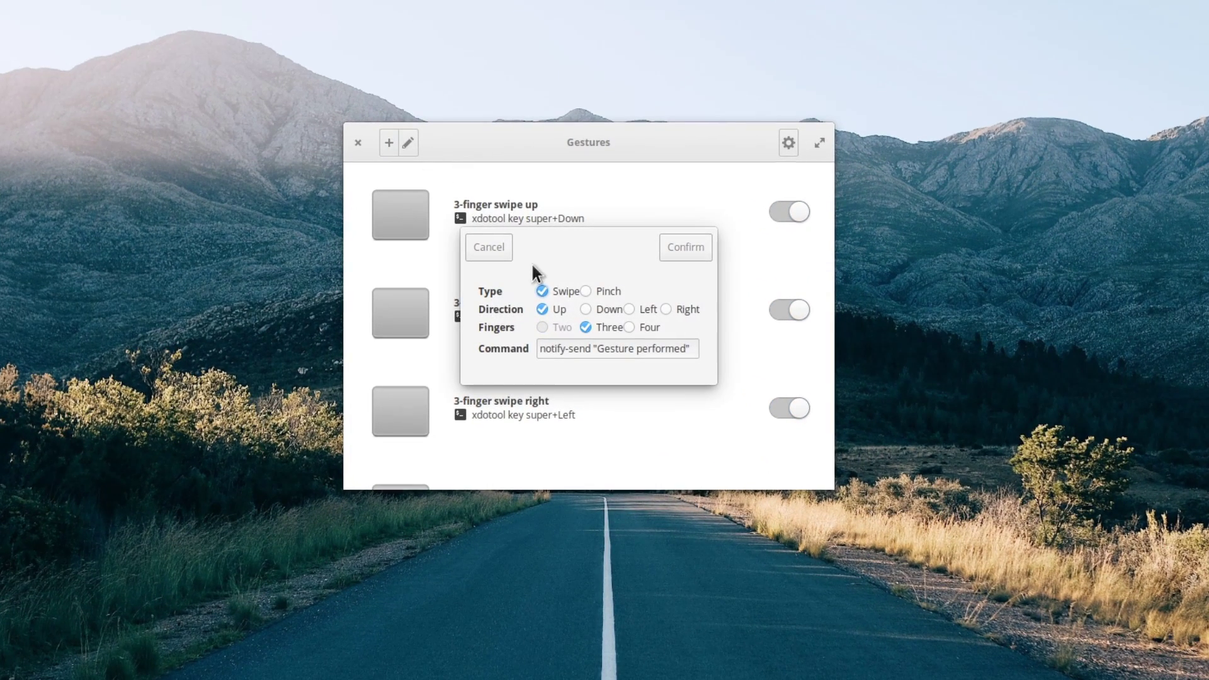
click(586, 290)
click(542, 290)
click(587, 290)
click(540, 289)
click(552, 308)
click(586, 327)
- Highlight the 'key' and 'super+Down' parts of the xdotool command field
triple_click(587, 349)
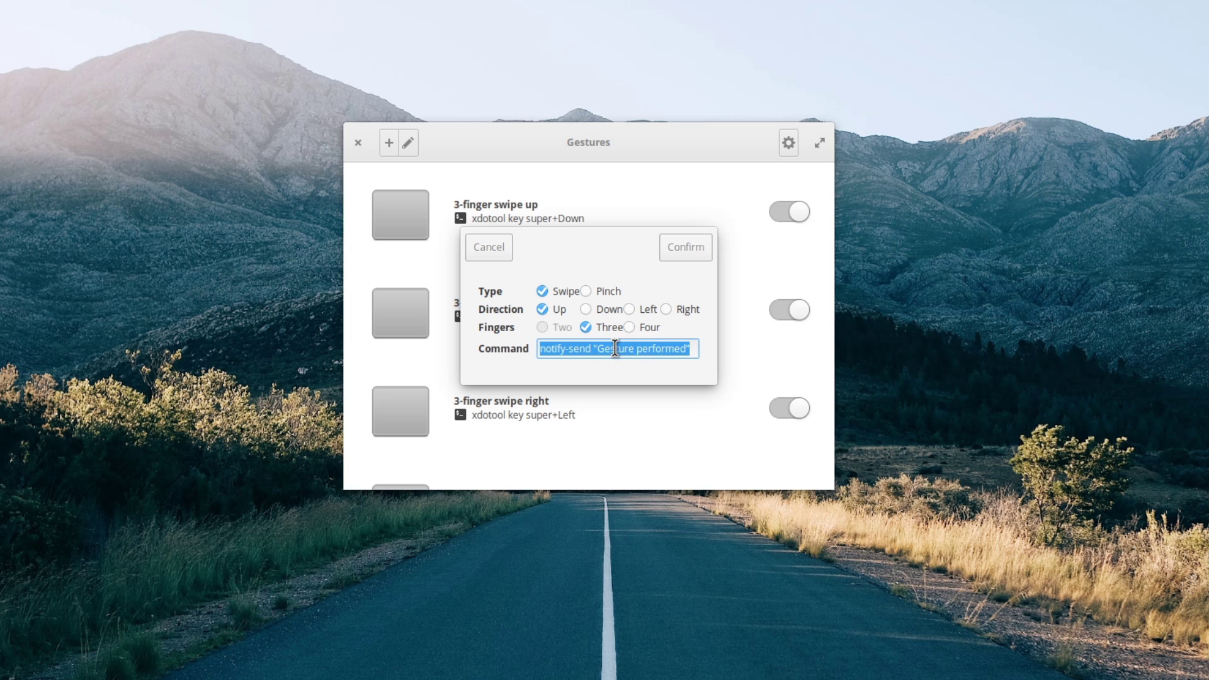
click(614, 348)
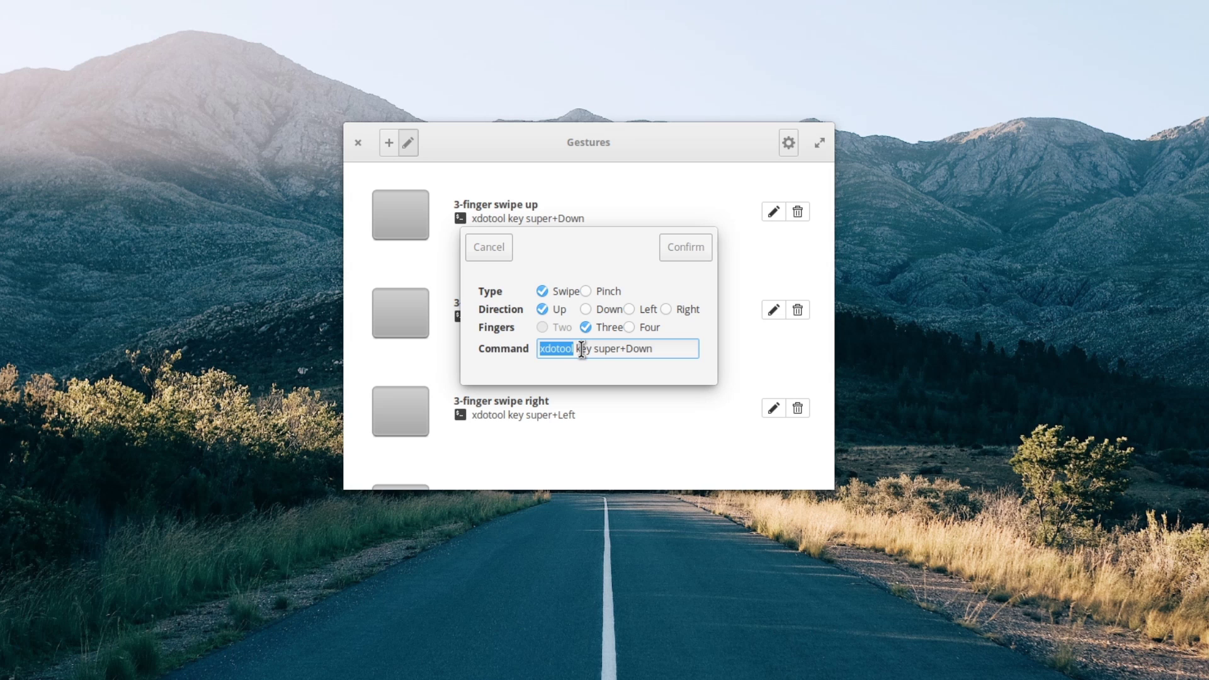
double_click(582, 349)
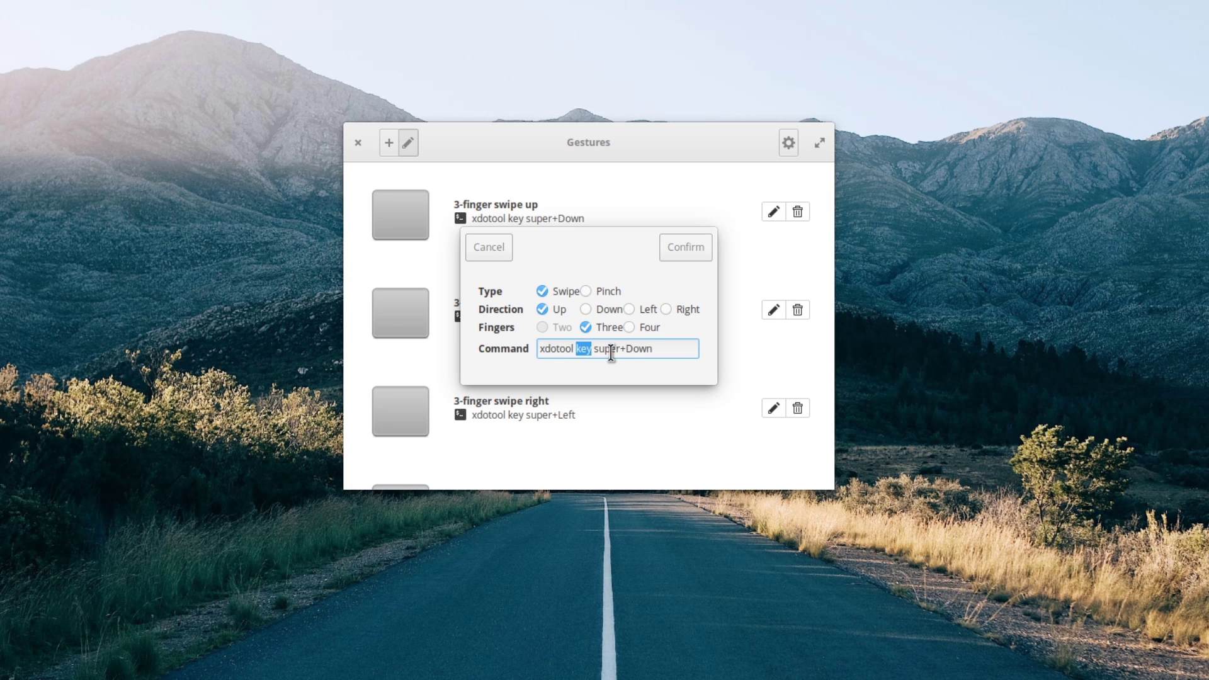
drag(594, 348, 663, 348)
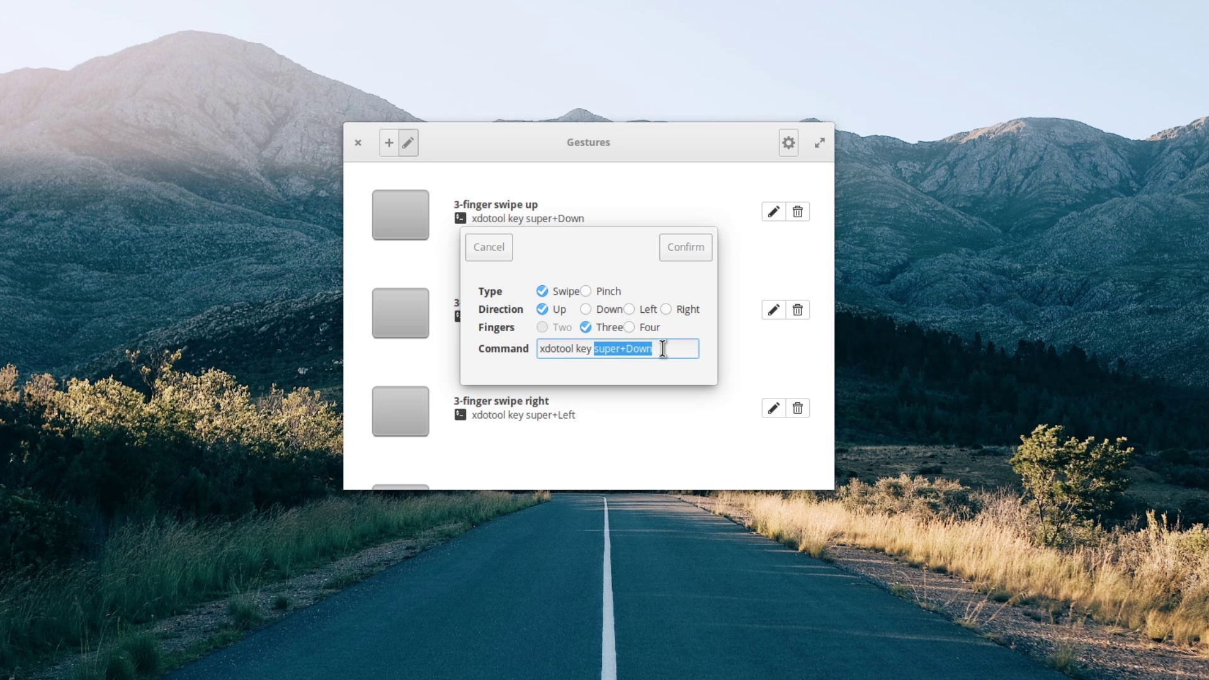
click(664, 348)
- Demonstrate the workspace overview that super+Down triggers, twice
key(super+Down)
key(super+Down)
key(super+Down)
key(super+Down)
key(super+Down)
key(super+Down)
- Show the multitasking overview once more with super+Down
key(super+Down)
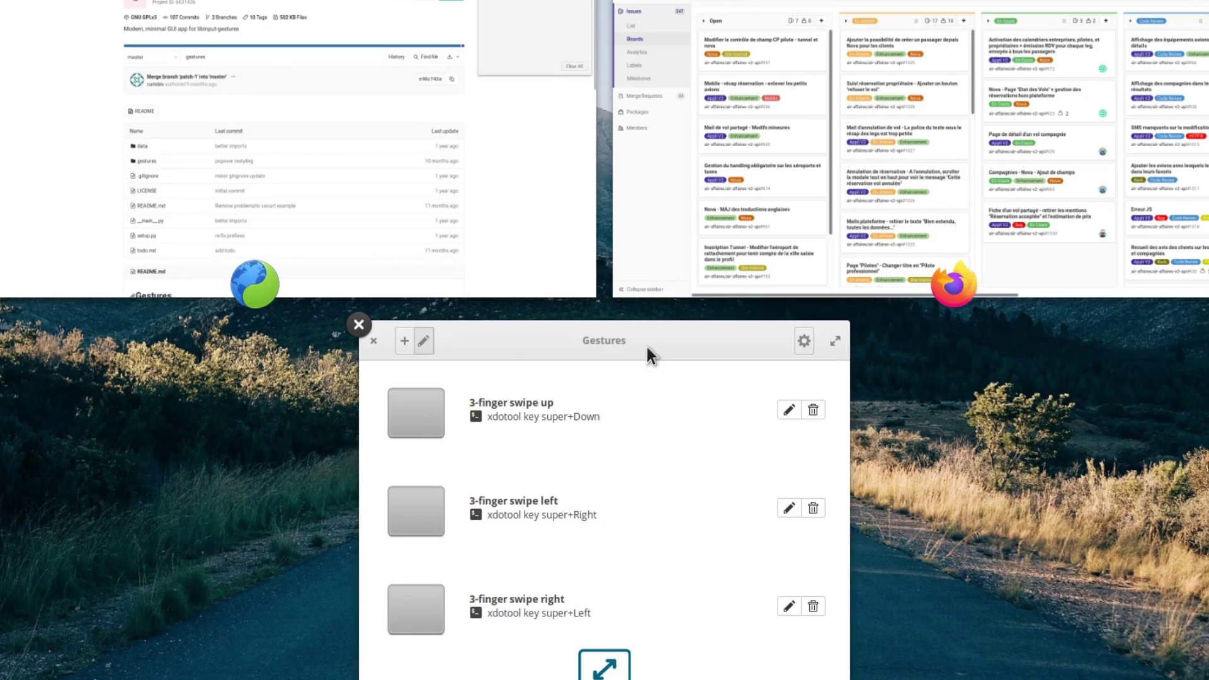
key(super+Down)
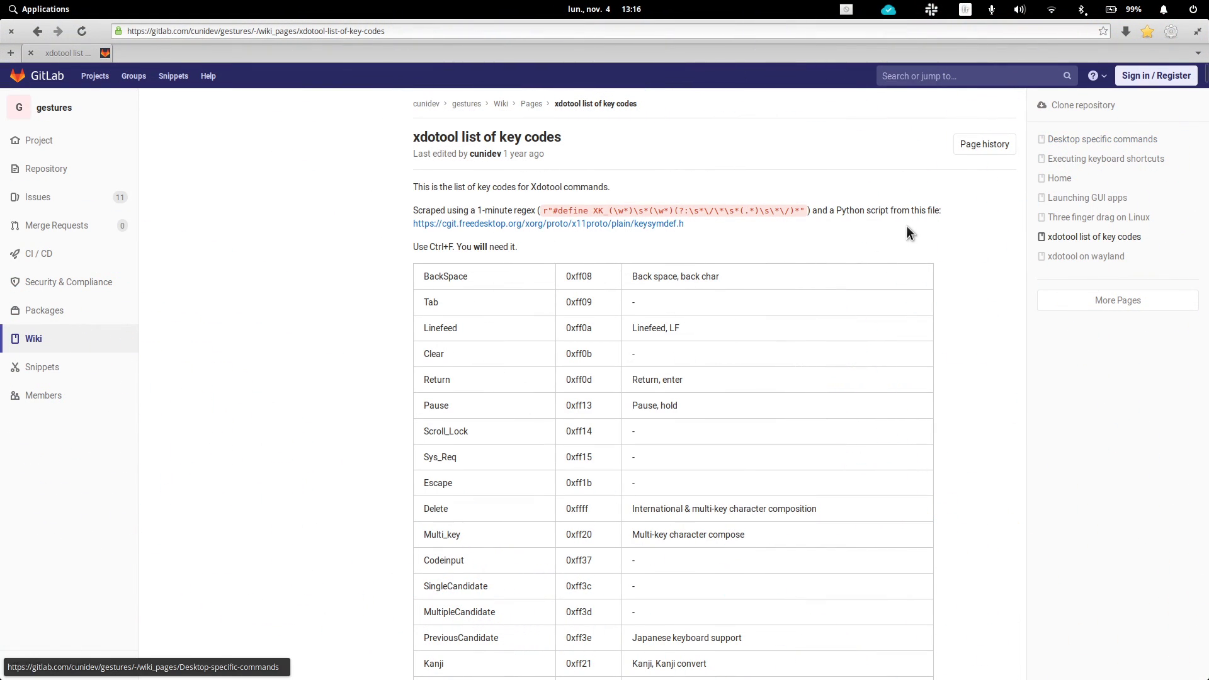
scroll(906, 226, down, 2)
scroll(906, 226, down, 3)
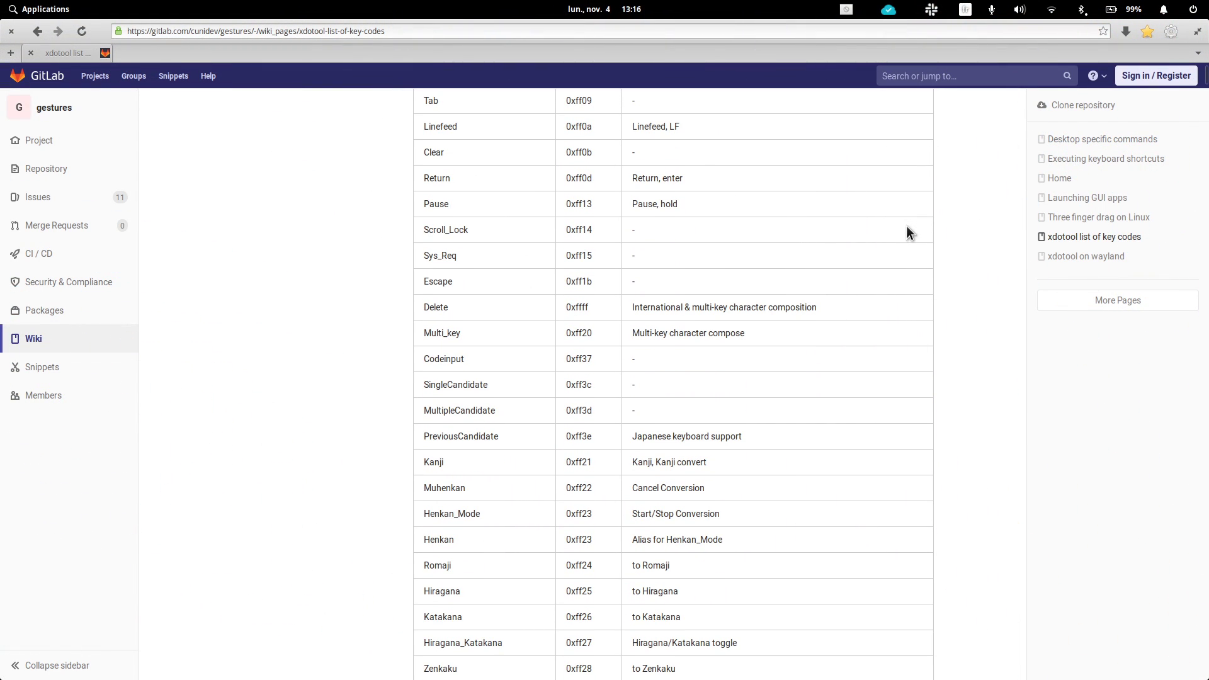
scroll(905, 227, down, 1)
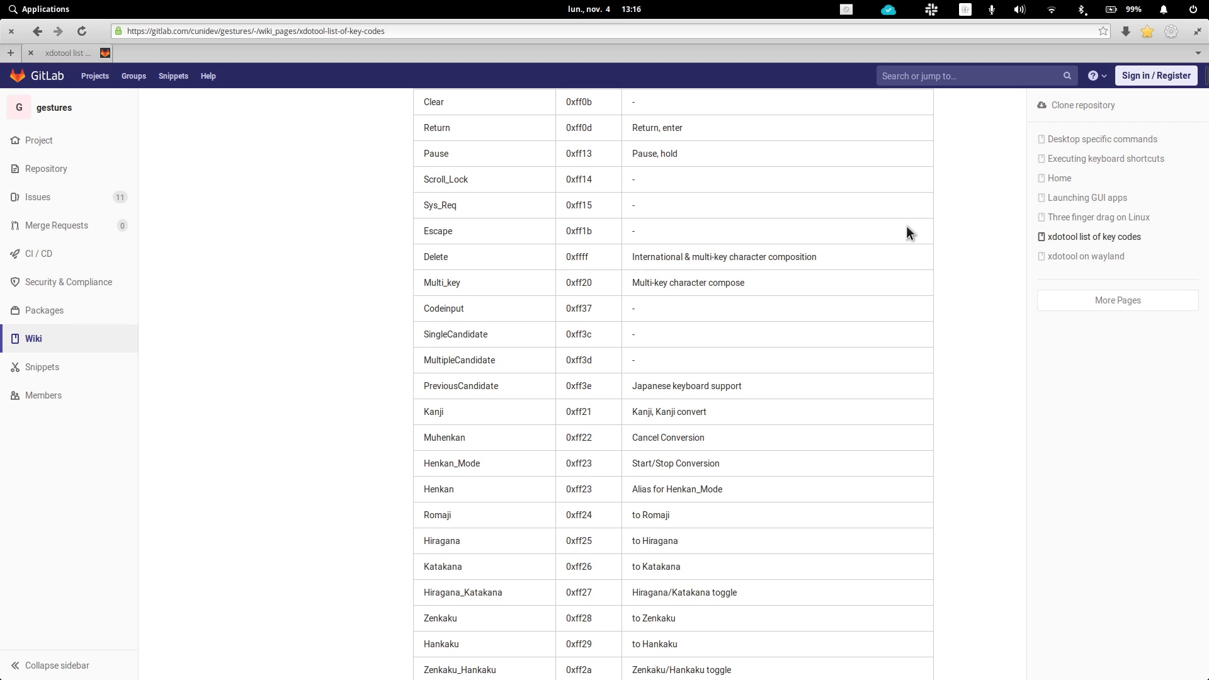
scroll(729, 310, down, 1)
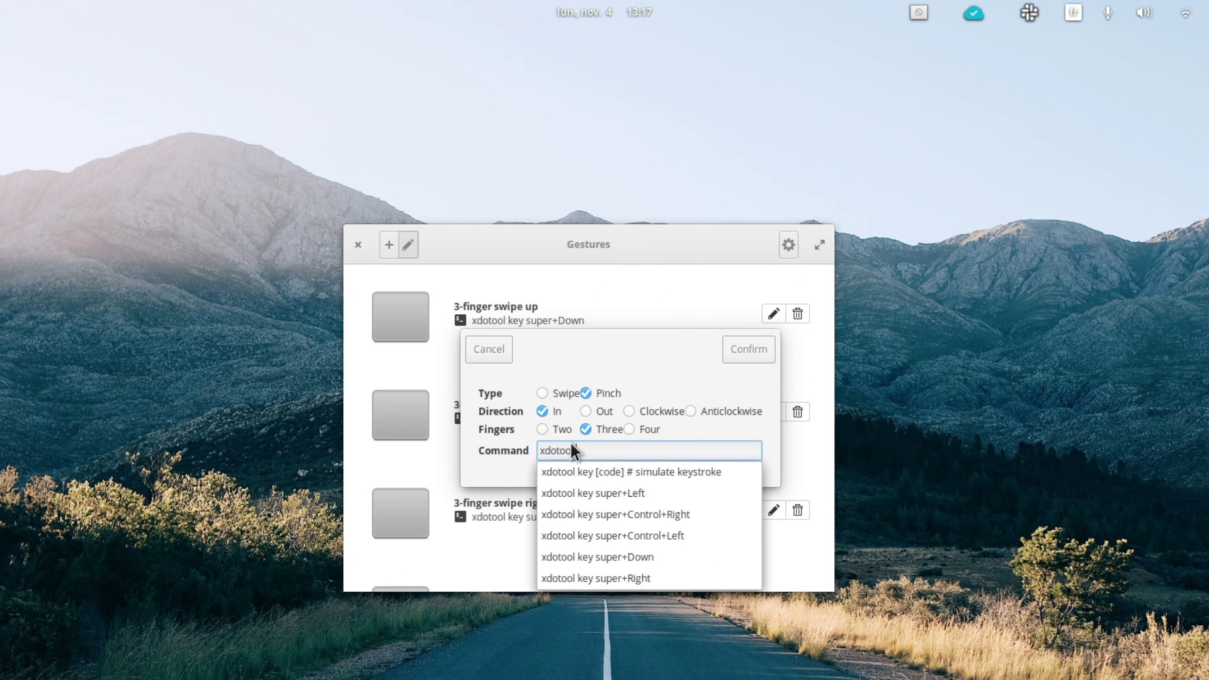
text( key con)
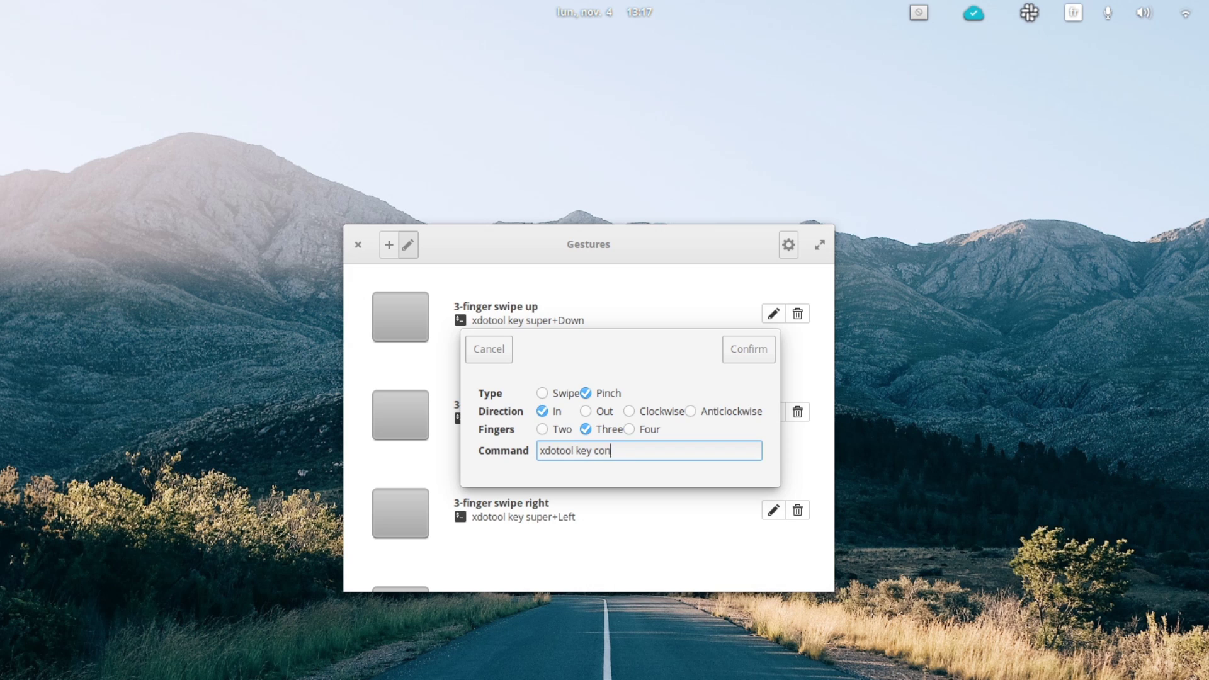
text(trol+)
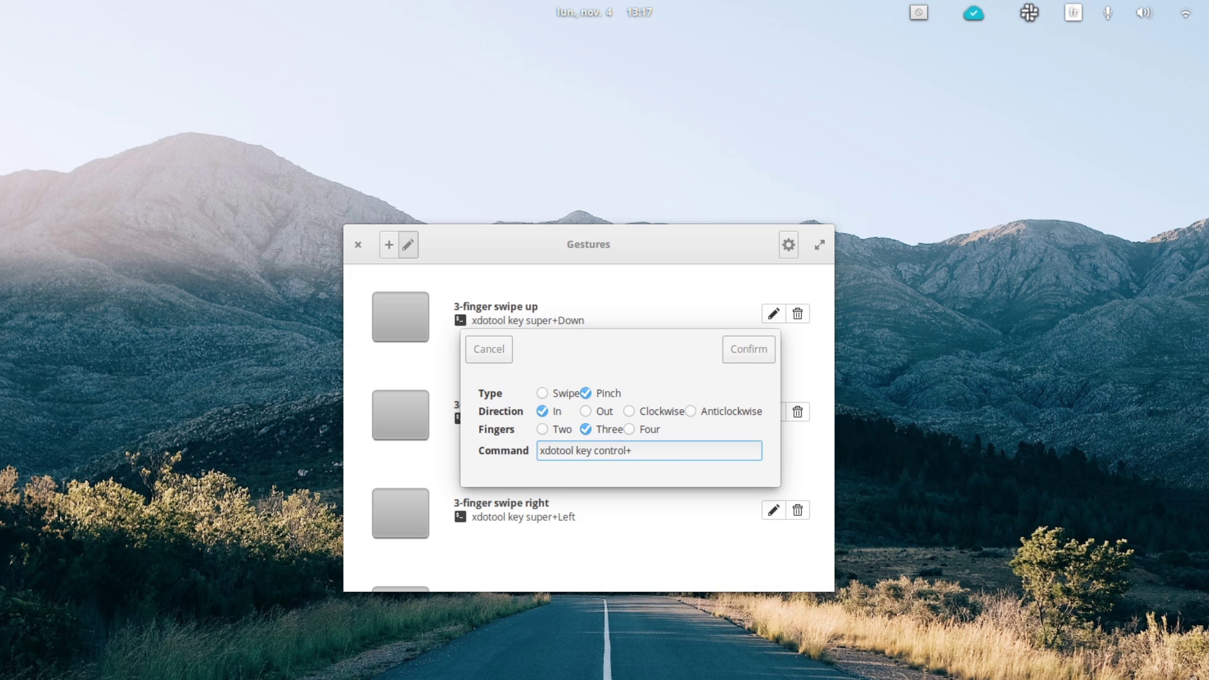